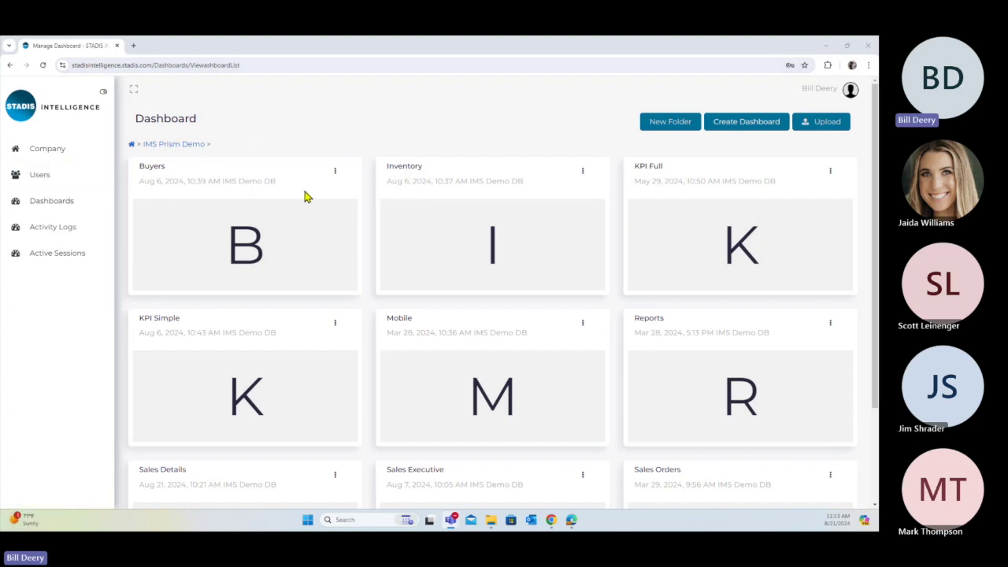
Step: Open the Sales Executive dashboard from the IMS Prism Demo folder
scroll(295, 175, "down", 1)
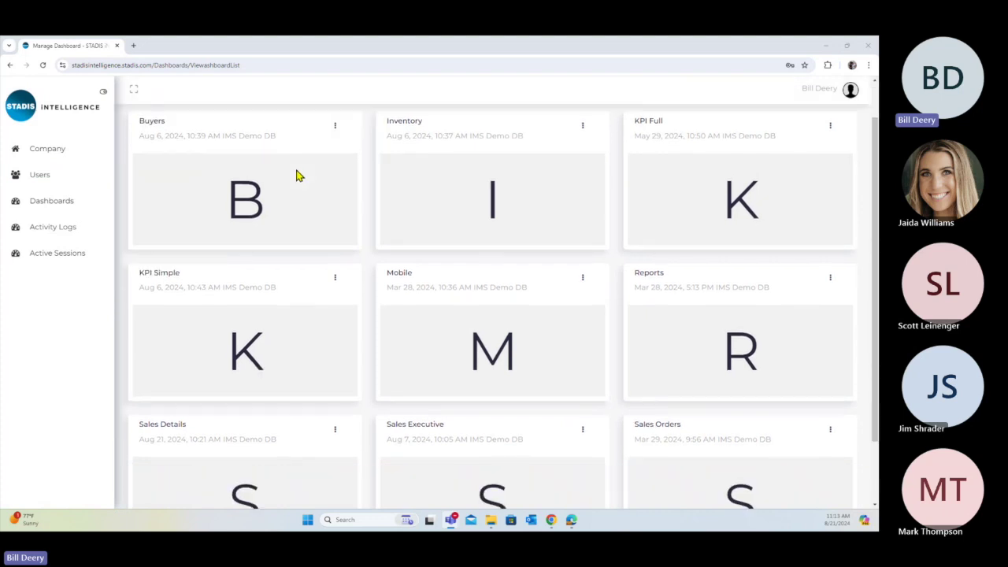
scroll(298, 175, "up", 1)
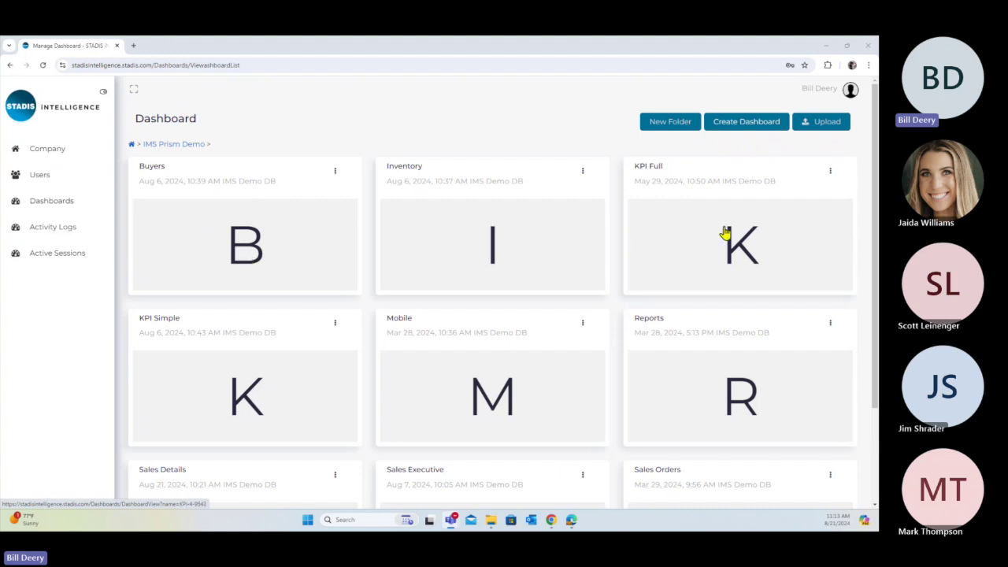
scroll(480, 377, "down", 2)
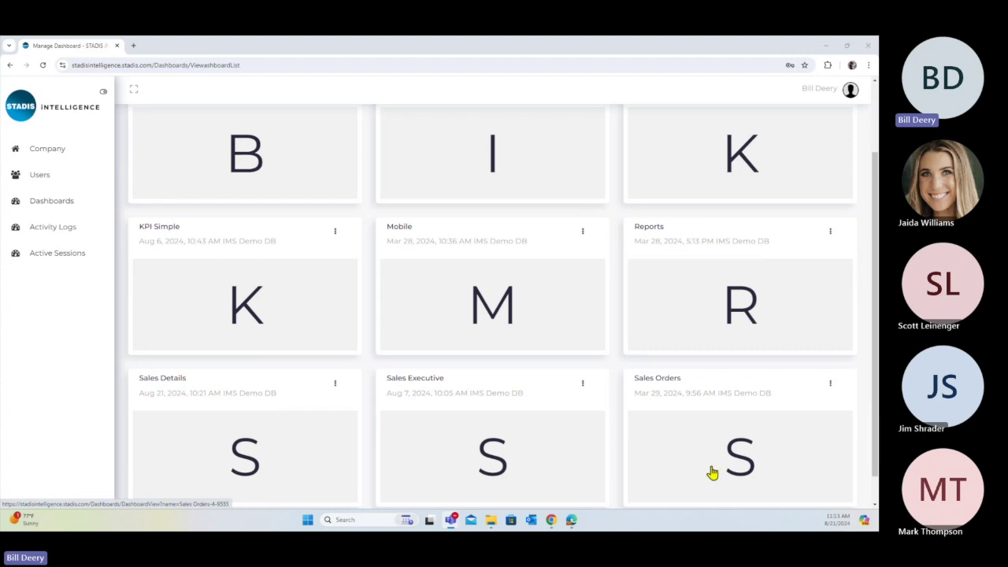
scroll(666, 434, "up", 2)
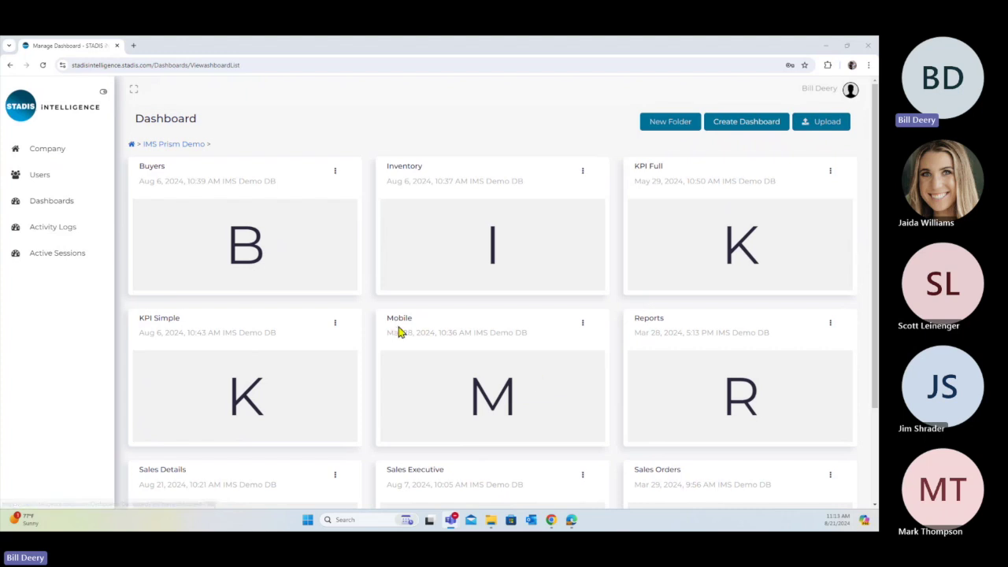
scroll(398, 329, "down", 1)
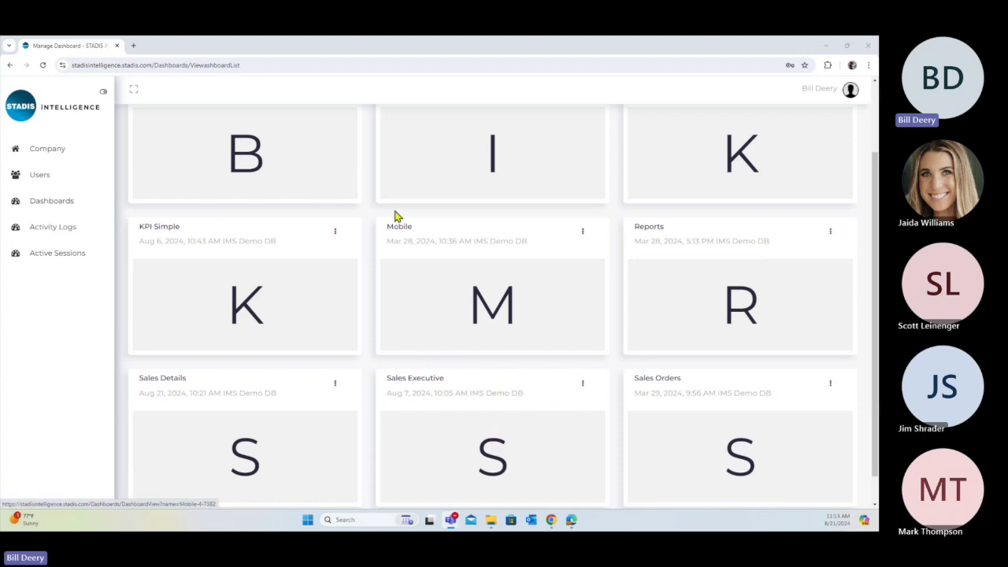
left_click(495, 448)
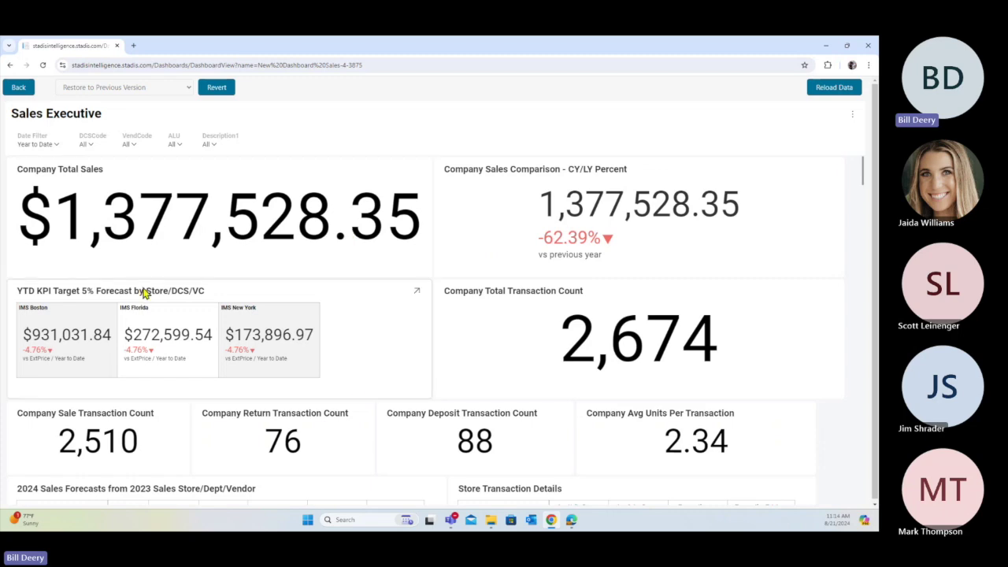
Step: Review the company sales and transaction KPIs, the 2024 forecast tables, the per-transaction charts and the yearly transaction details
scroll(376, 270, "down", 3)
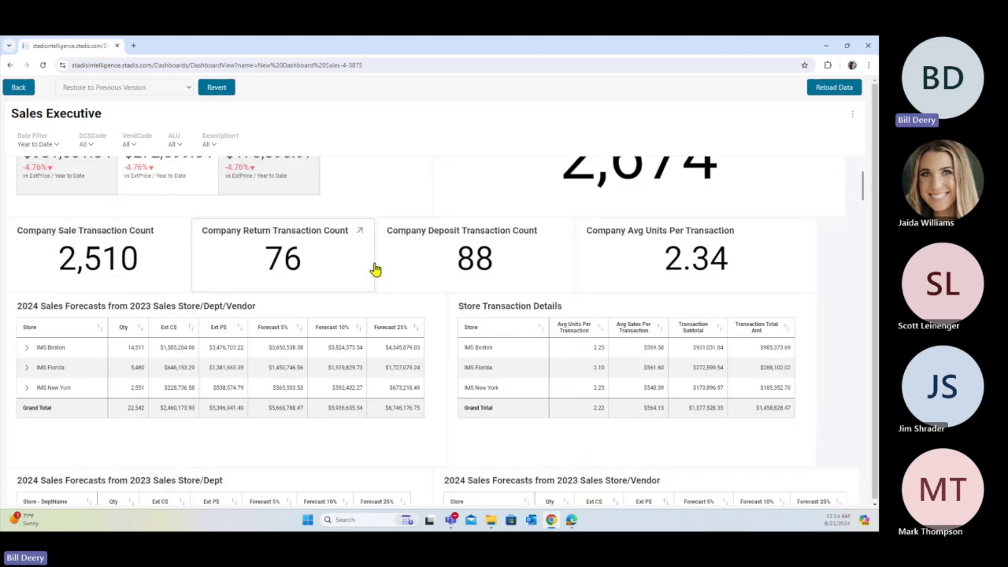
scroll(375, 268, "up", 3)
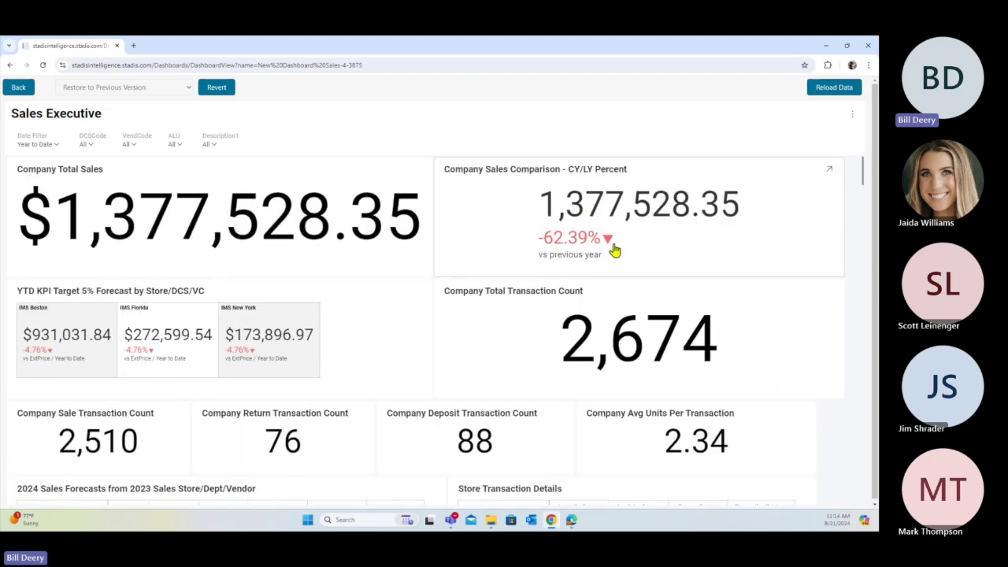
scroll(614, 251, "down", 1)
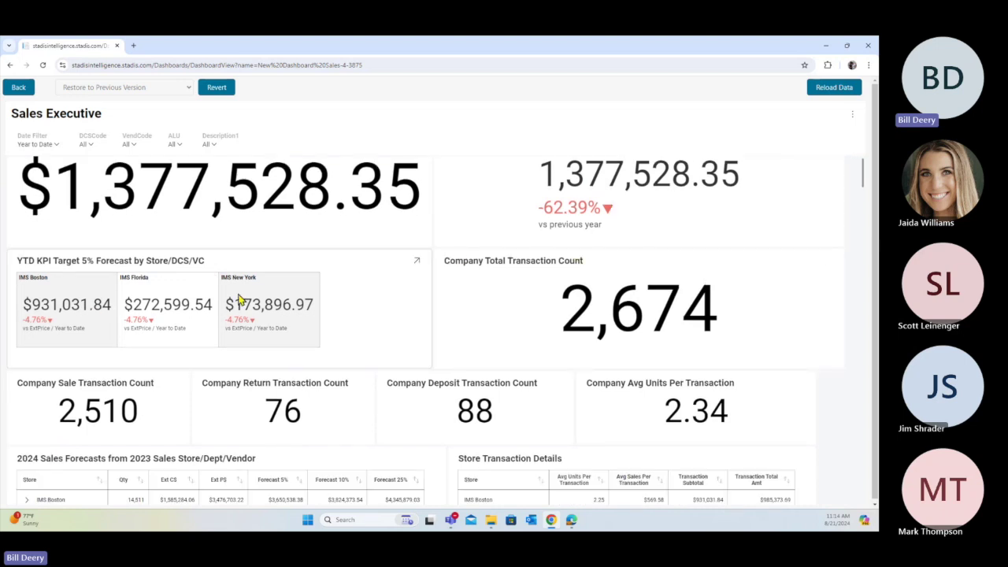
scroll(607, 285, "down", 2)
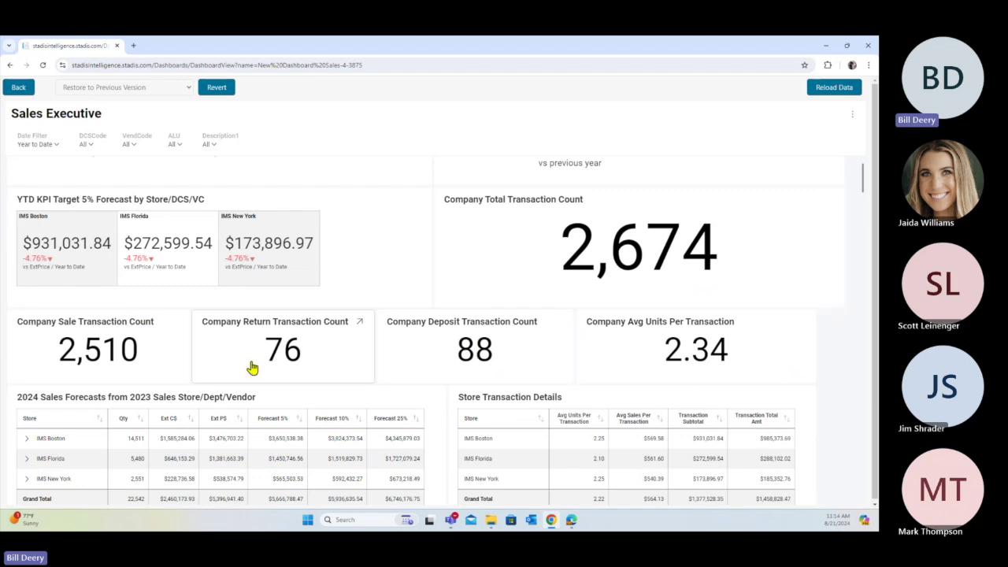
scroll(668, 345, "down", 3)
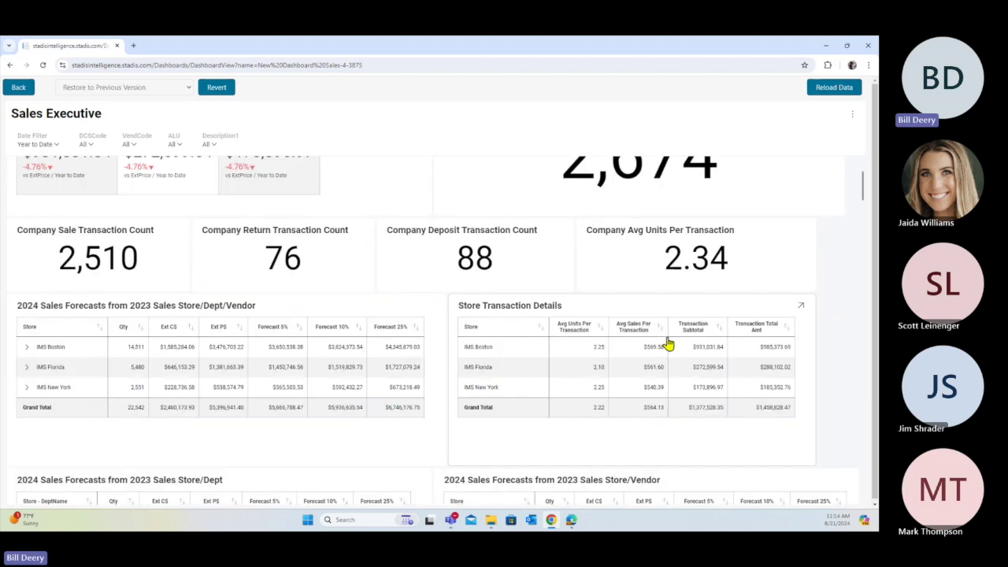
scroll(667, 345, "down", 2)
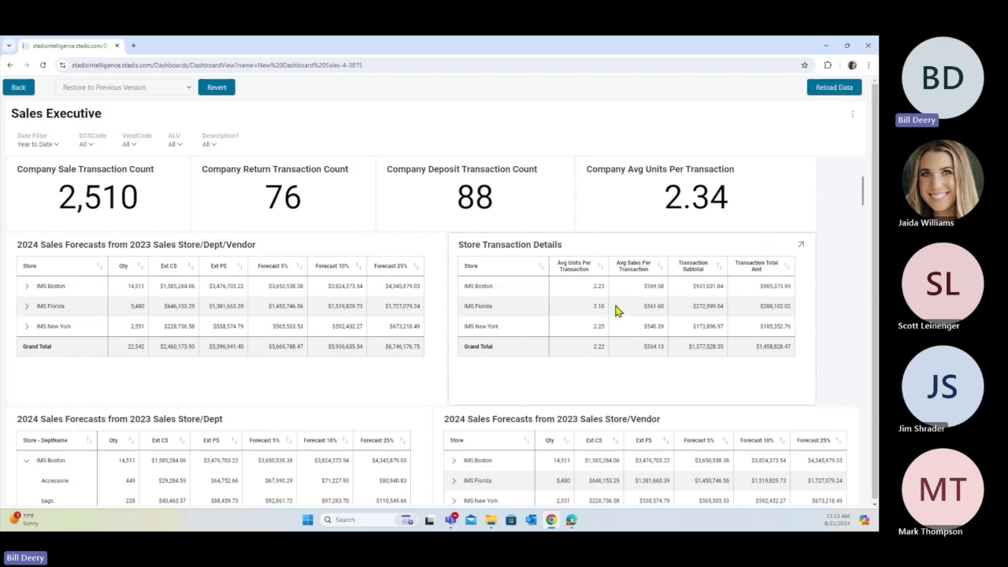
scroll(628, 338, "down", 2)
scroll(628, 339, "down", 1)
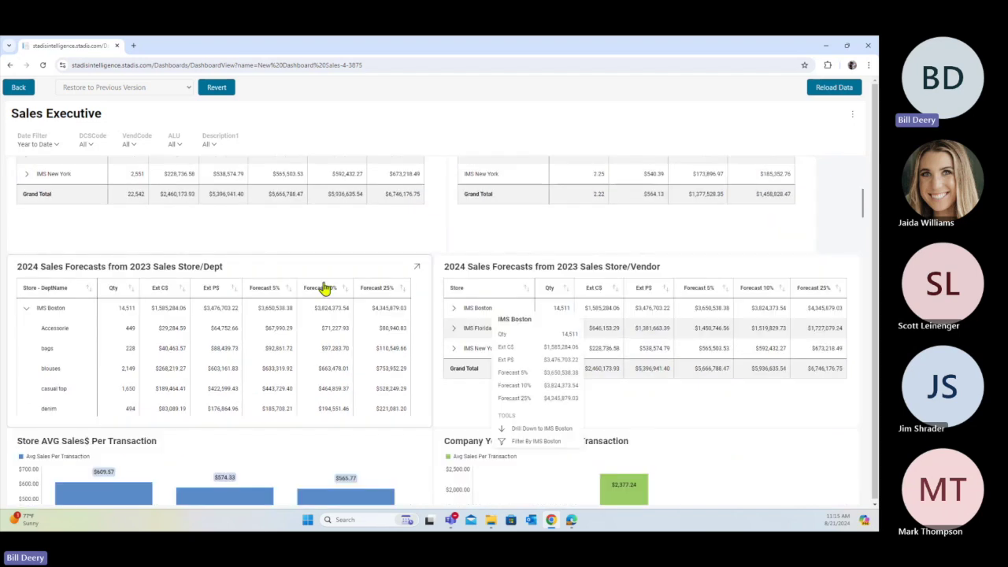
scroll(456, 295, "down", 2)
scroll(477, 297, "down", 6)
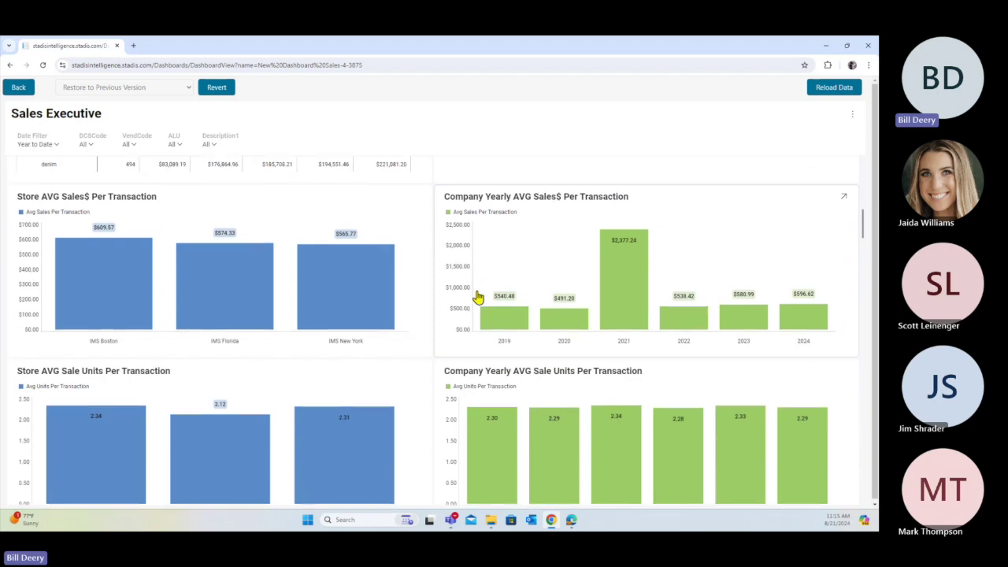
scroll(478, 297, "down", 7)
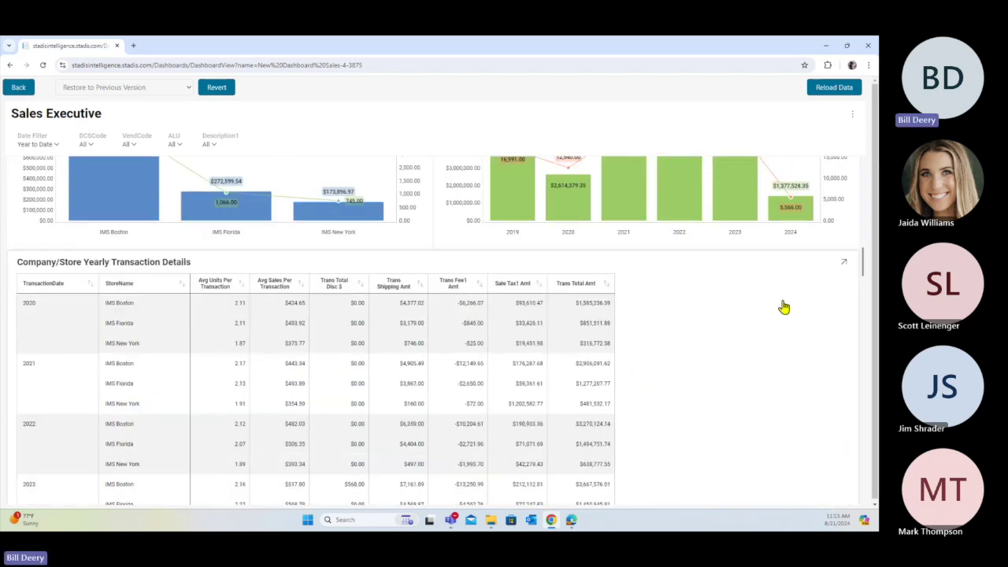
scroll(819, 298, "down", 2)
Step: Expand the IMS Boston store into its departments in the 2024 Sales Forecasts from 2023 Sales Store/Dept/Vendor table
scroll(587, 315, "up", 10)
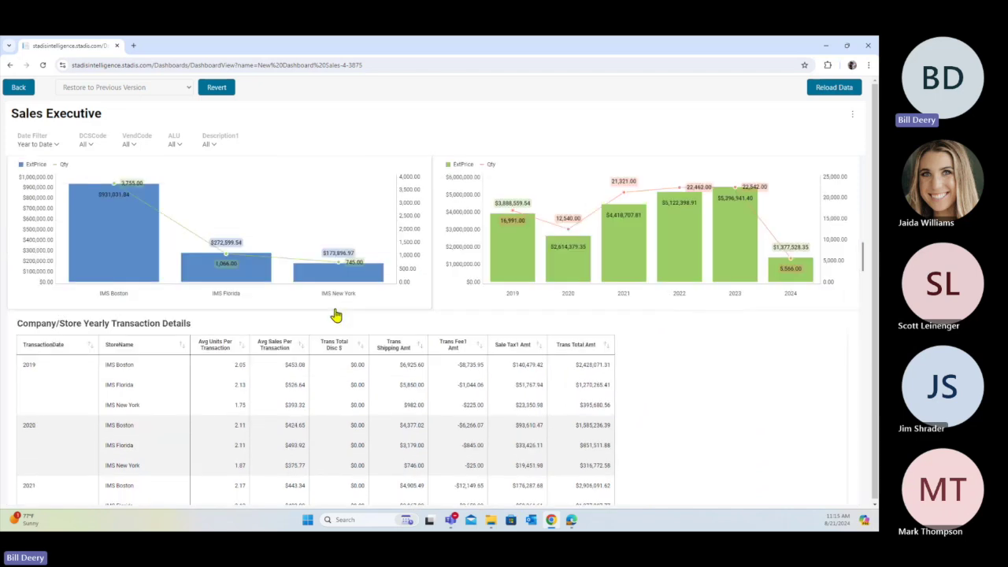
scroll(311, 295, "up", 7)
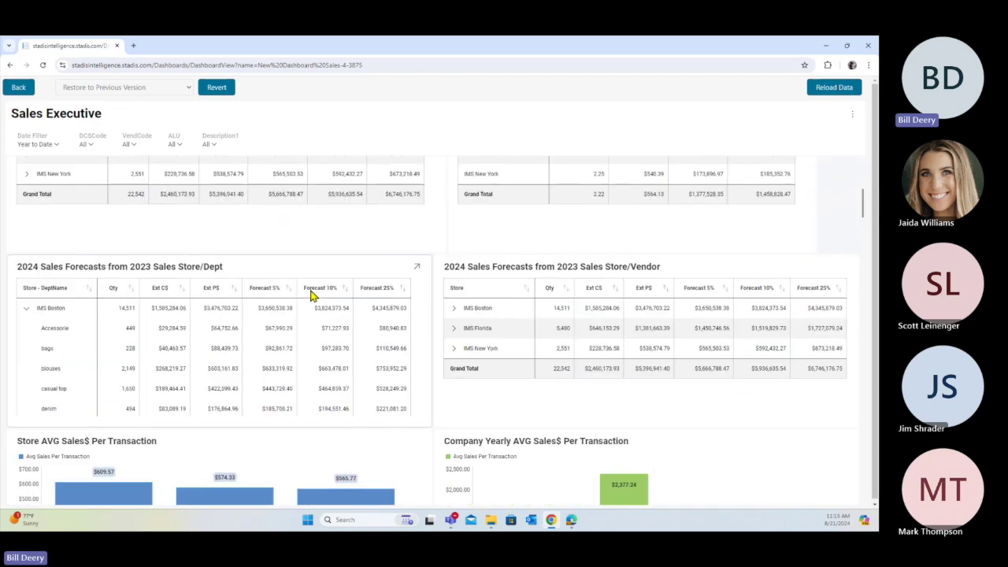
left_click(30, 261)
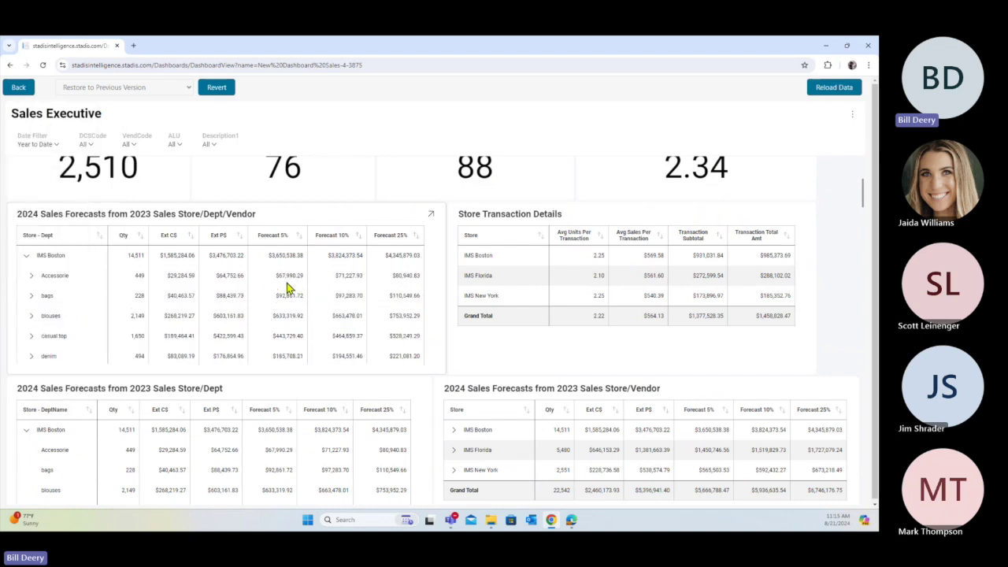
right_click(22, 260)
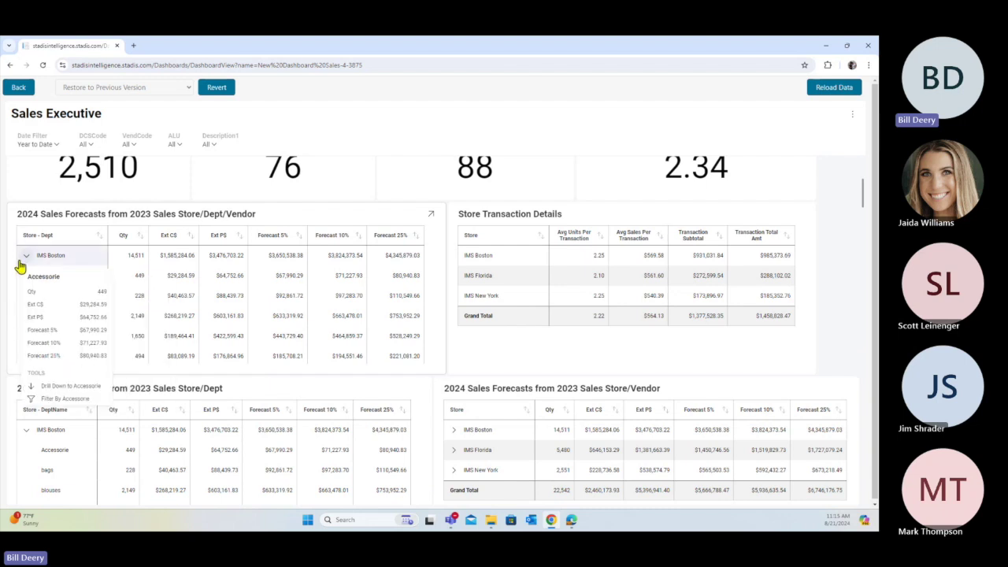
left_click(141, 331)
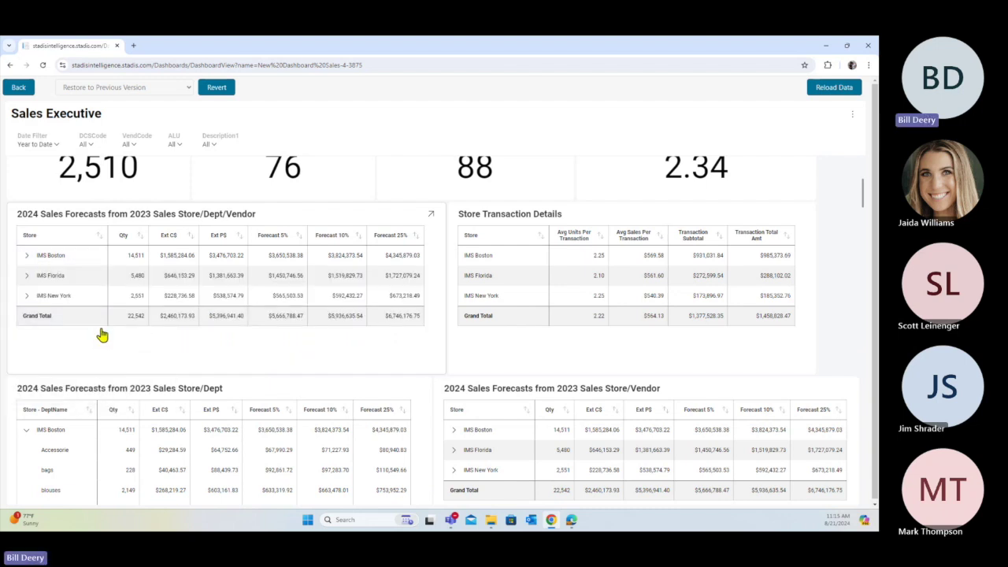
right_click(26, 260)
left_click(26, 258)
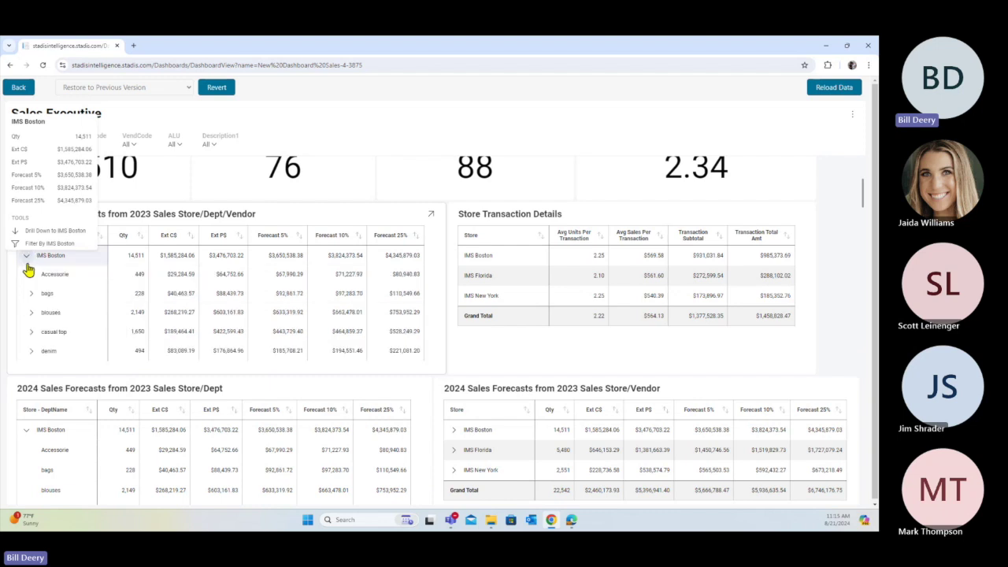
Step: Expand the Accessorie department under IMS Boston into its vendors in the Store/Dept/Vendor forecast table
right_click(75, 260)
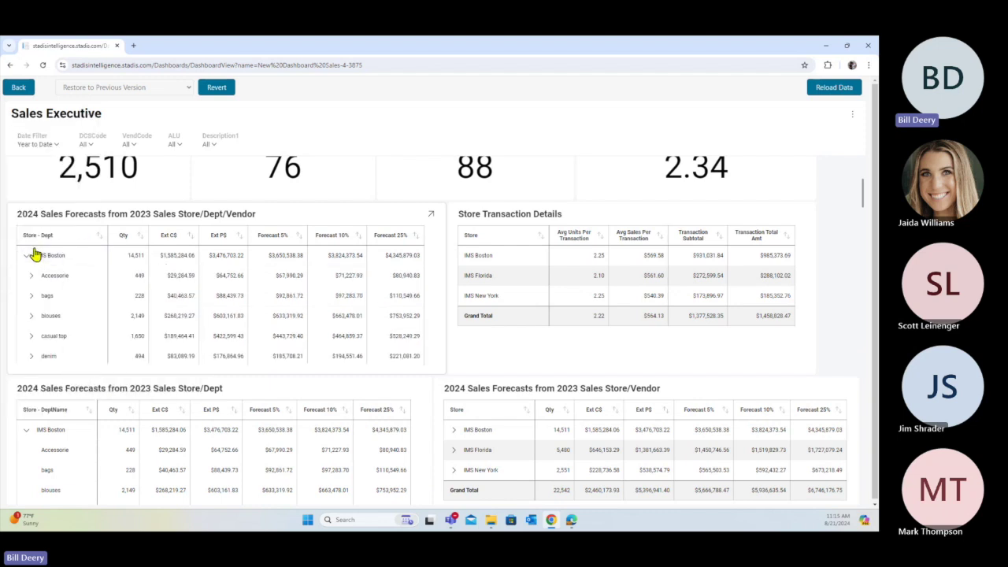
right_click(36, 283)
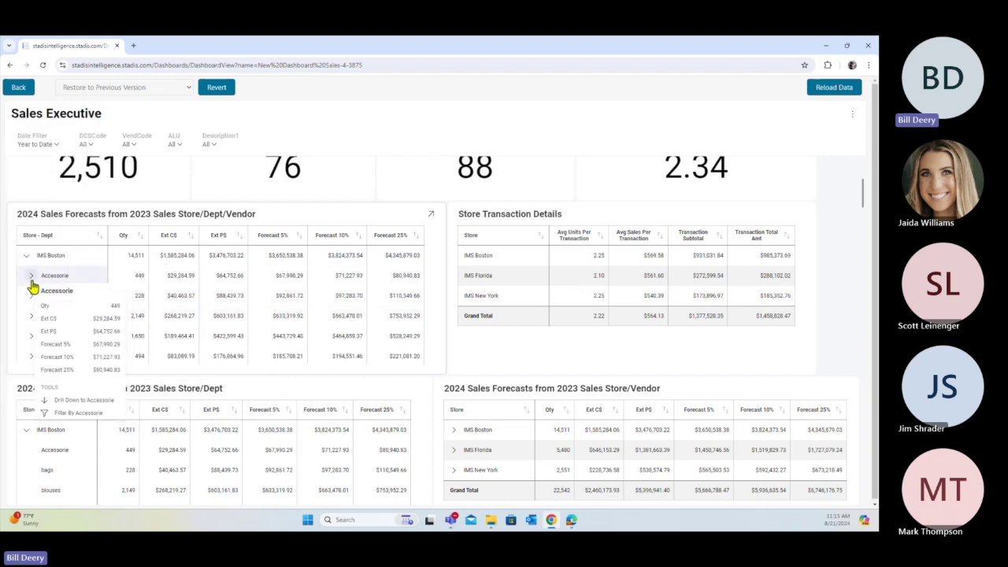
left_click(31, 276)
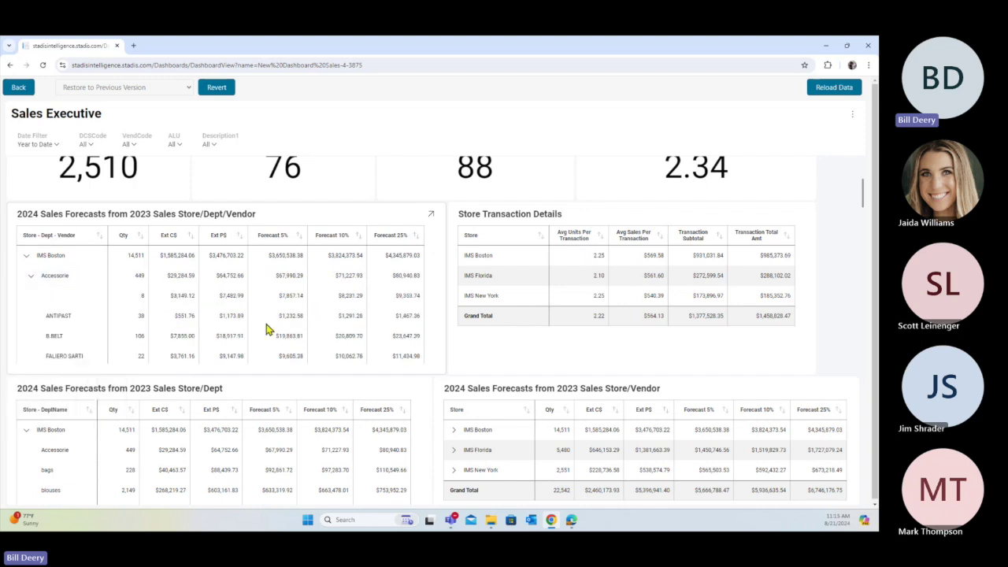
right_click(69, 255)
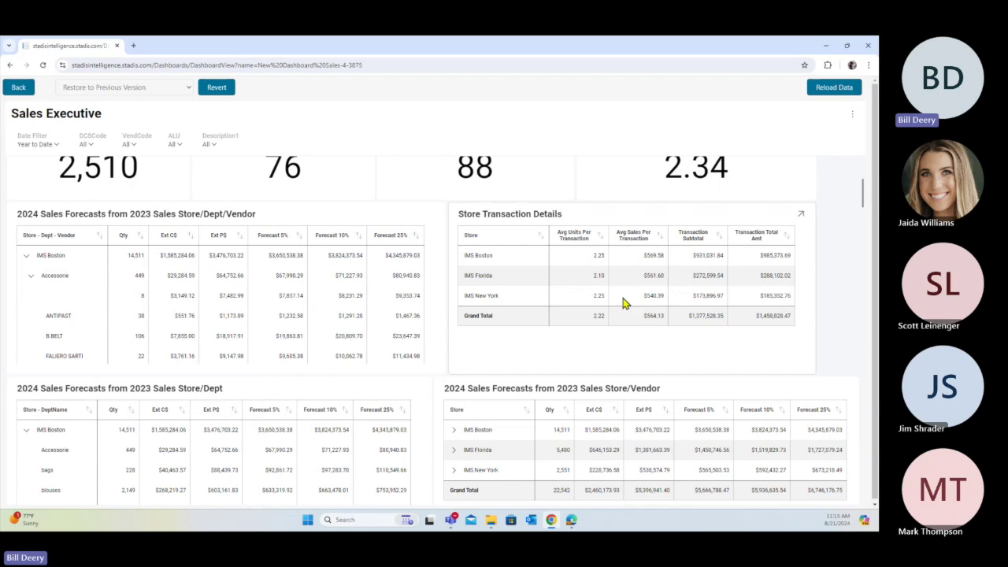
Step: Examine the average sales and total sales charts, the yearly transaction details, the stacked subtotals by store and the Store Sales-Dept pie chart
scroll(707, 284, "down", 3)
scroll(708, 287, "down", 5)
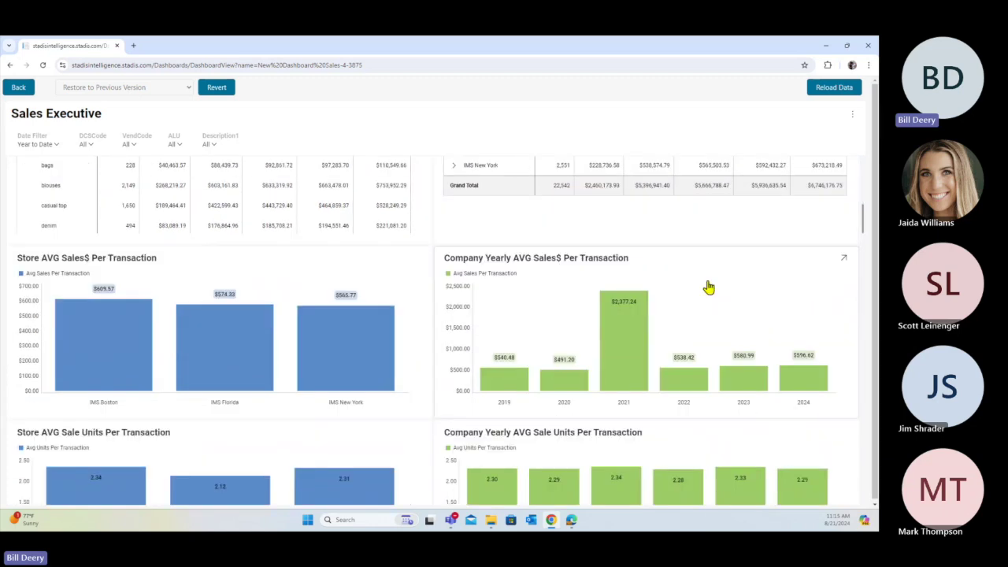
scroll(710, 288, "down", 1)
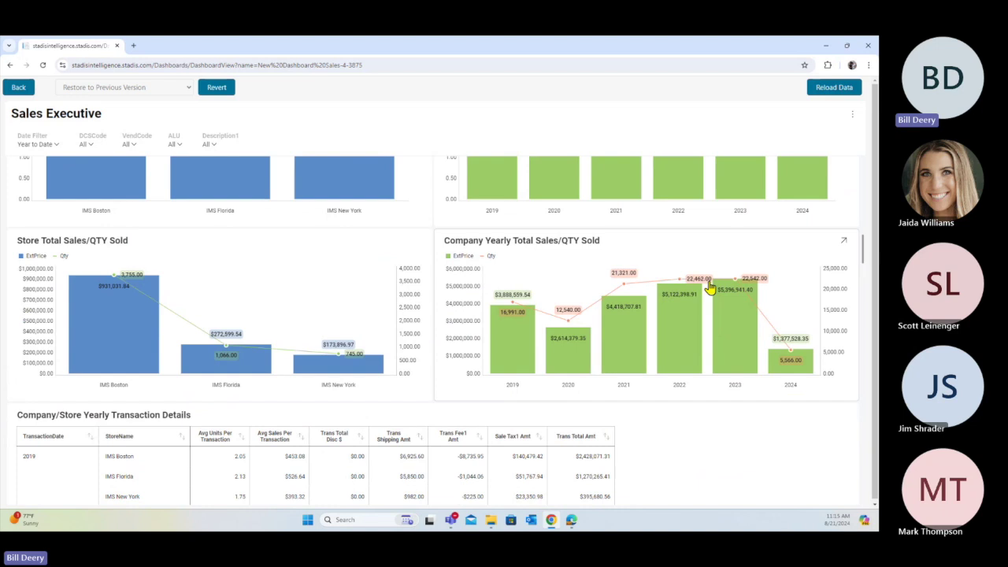
scroll(709, 288, "down", 6)
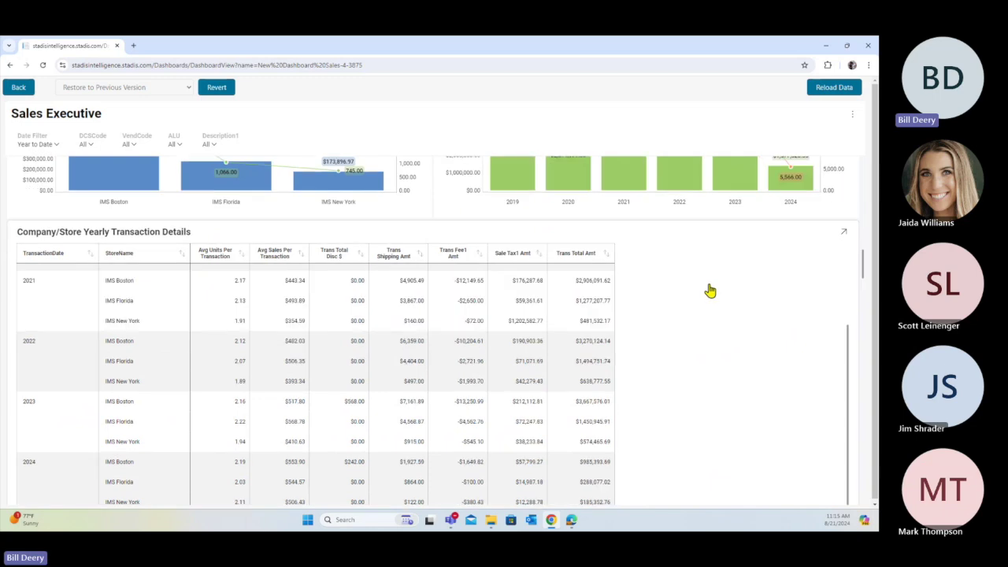
scroll(711, 292, "down", 3)
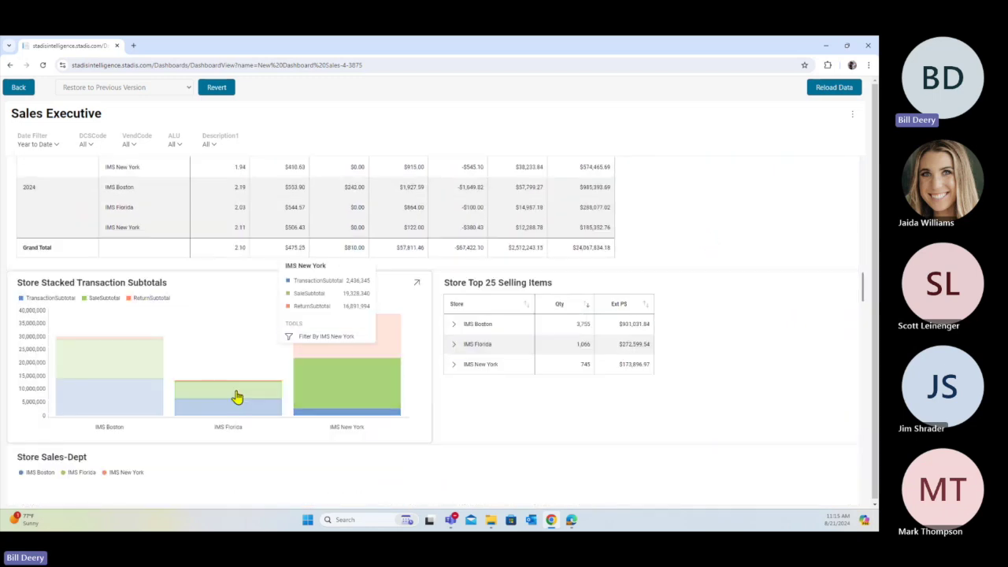
scroll(784, 348, "down", 3)
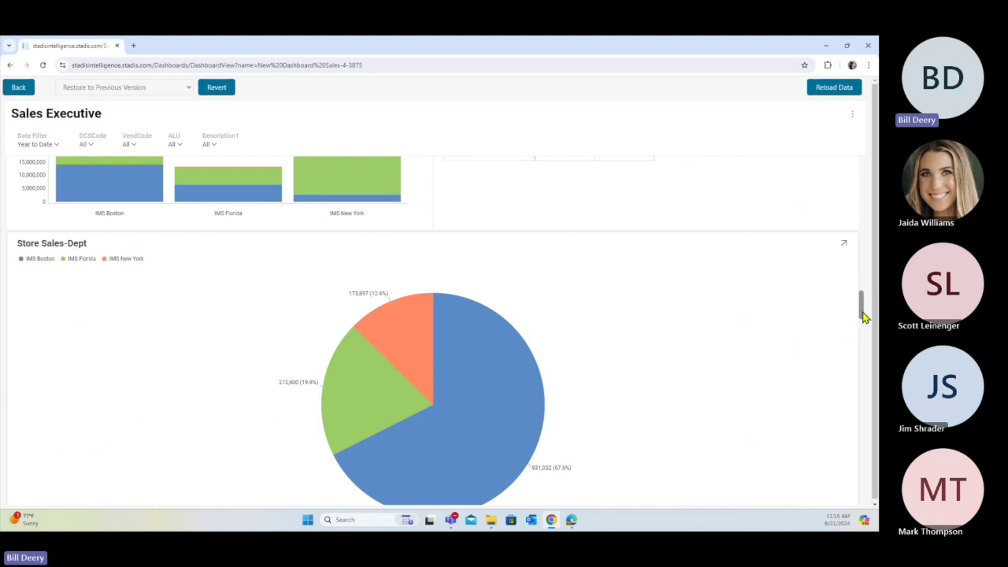
Step: Examine the Company Hourly Sales/QTY Sold This Year chart, the average return charts and the Company Daily Target chart
scroll(866, 339, "down", 5)
scroll(869, 354, "down", 3)
scroll(868, 351, "up", 2)
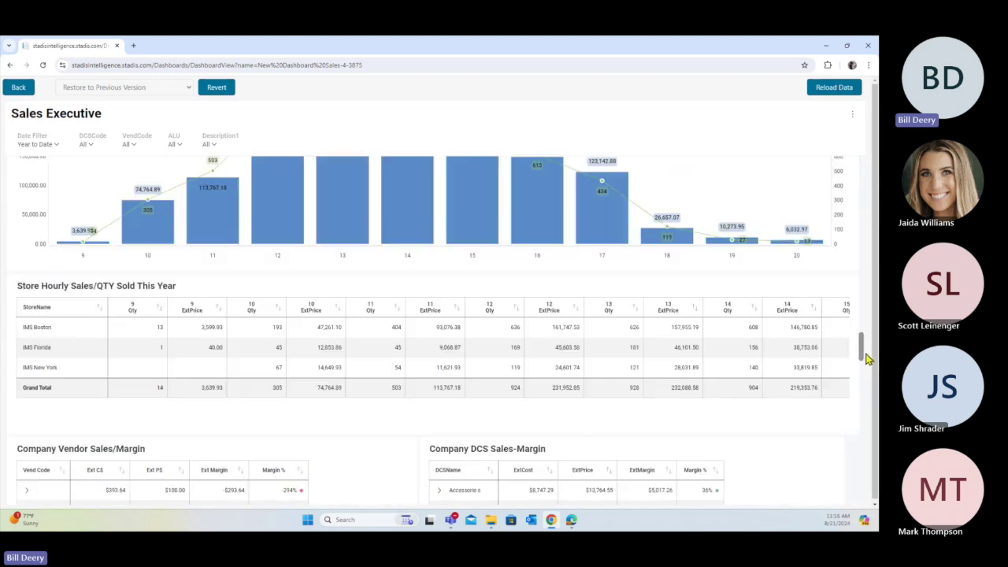
scroll(866, 354, "up", 1)
mouse_move(265, 243)
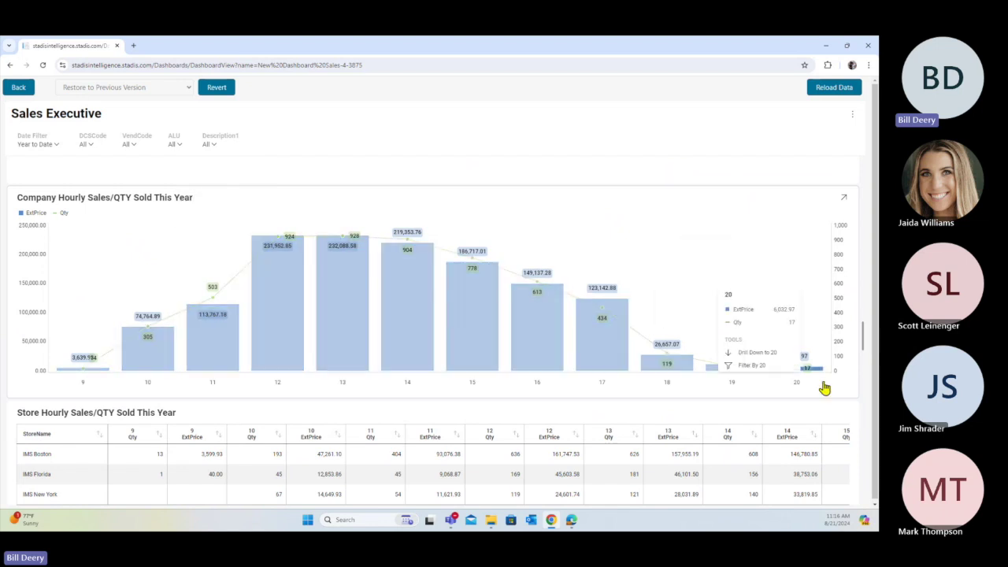
left_click_drag(862, 338, 858, 446)
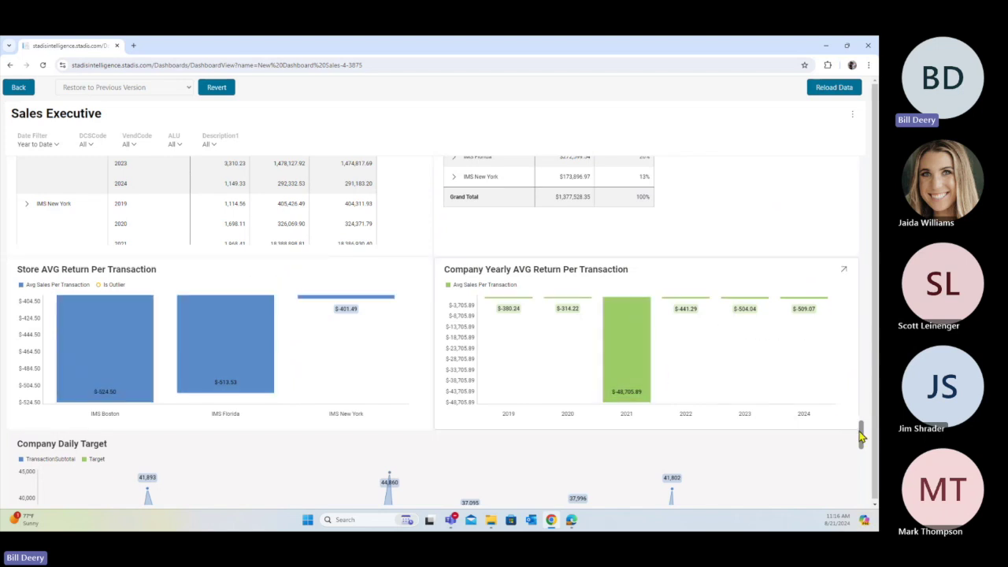
scroll(863, 464, "down", 5)
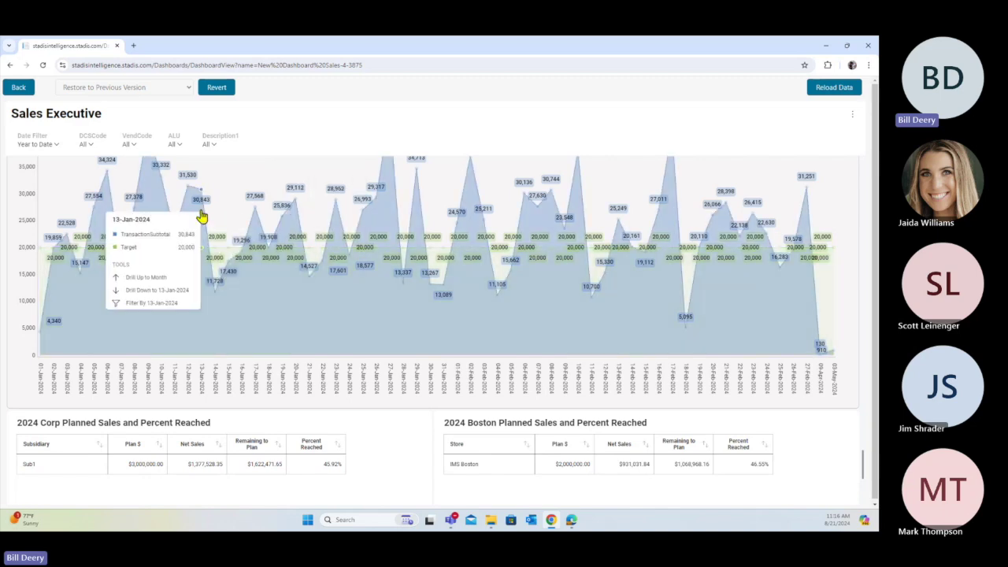
scroll(201, 216, "up", 2)
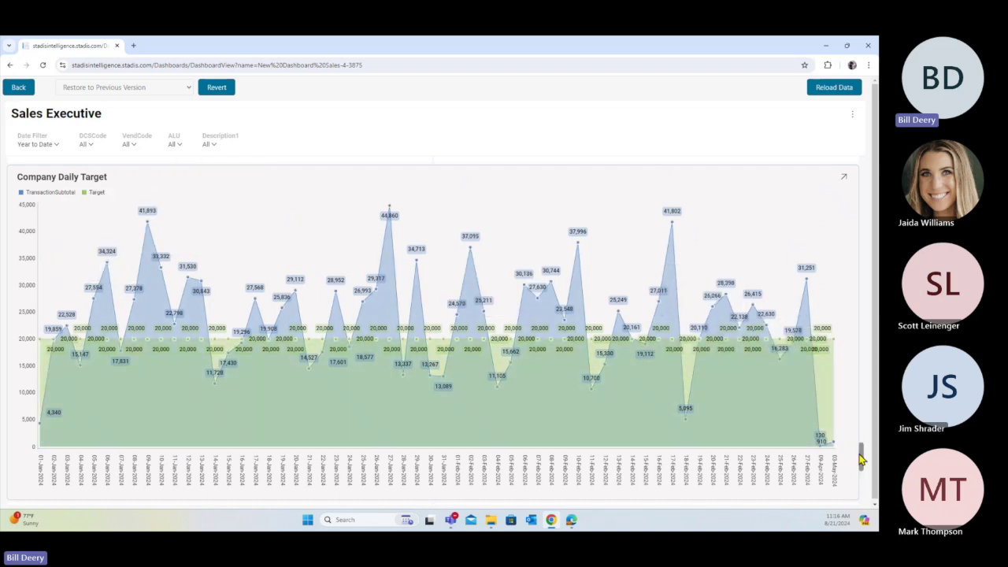
Step: Examine the 2024 planned sales and percent reached tables for Corp, Boston, Florida and New York
left_click_drag(861, 465, 863, 484)
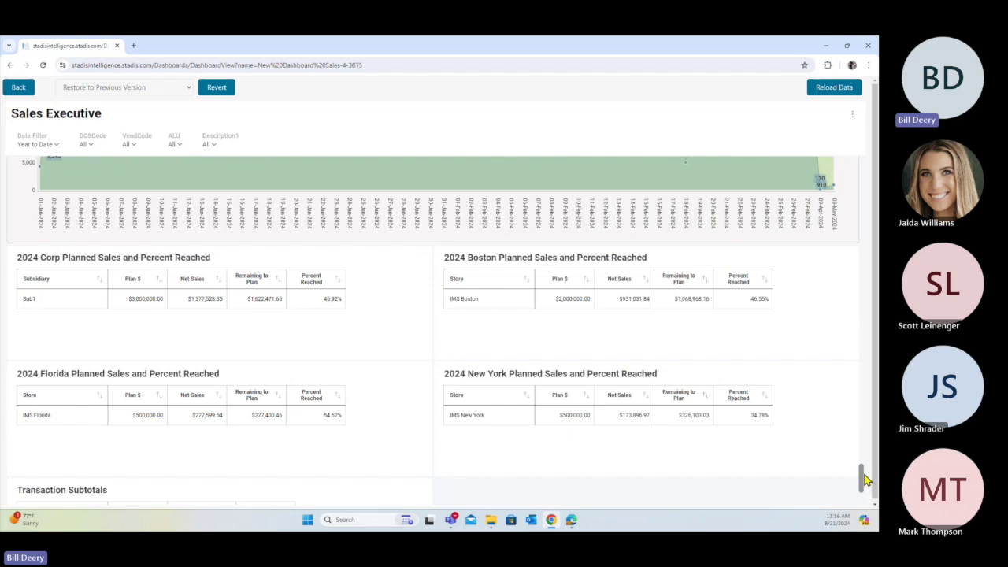
mouse_move(36, 299)
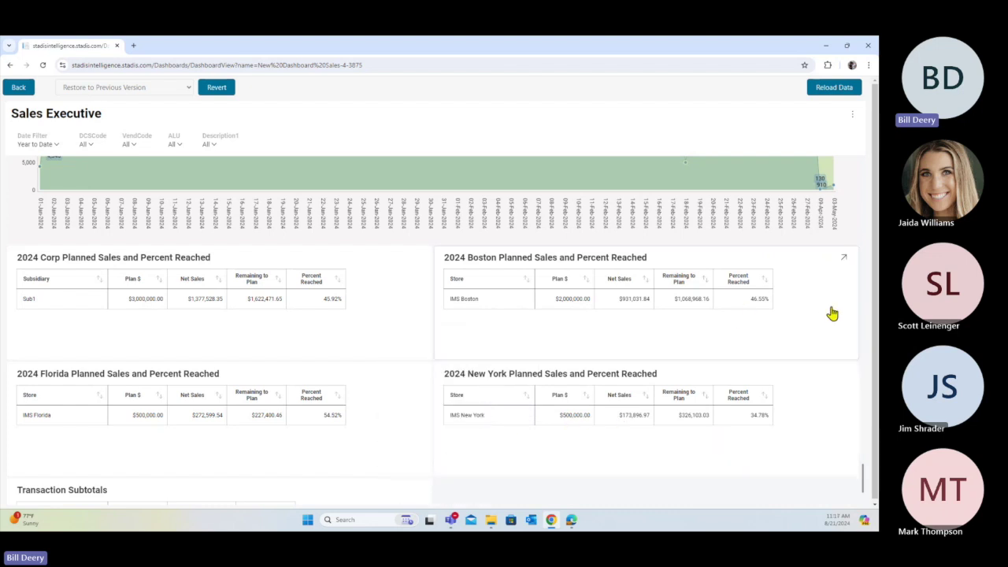
Step: Open the 2024 Sales Forecasts from 2023 Sales Store/Dept table for editing and collapse its IMS Boston row
left_click_drag(865, 475, 827, 203)
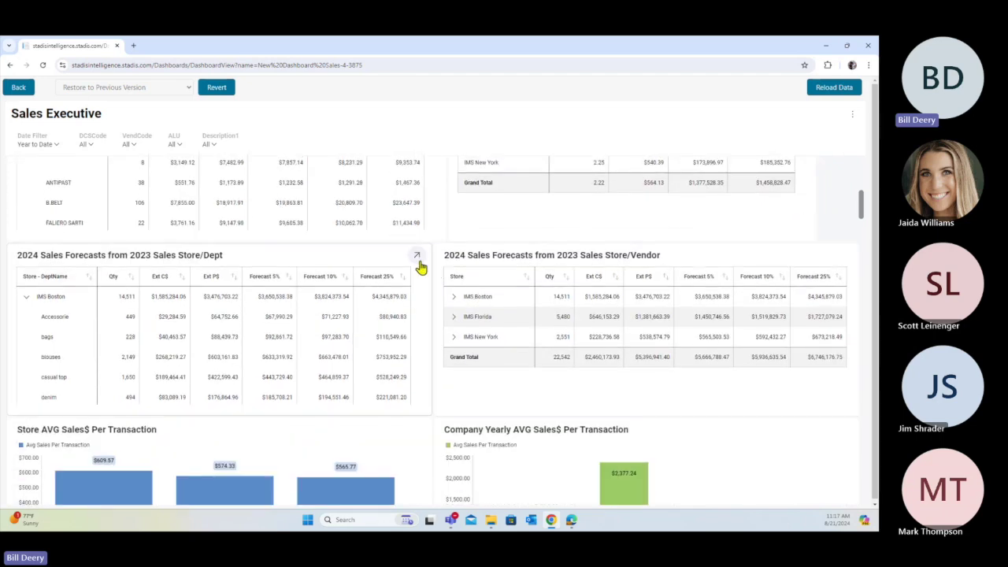
left_click(417, 257)
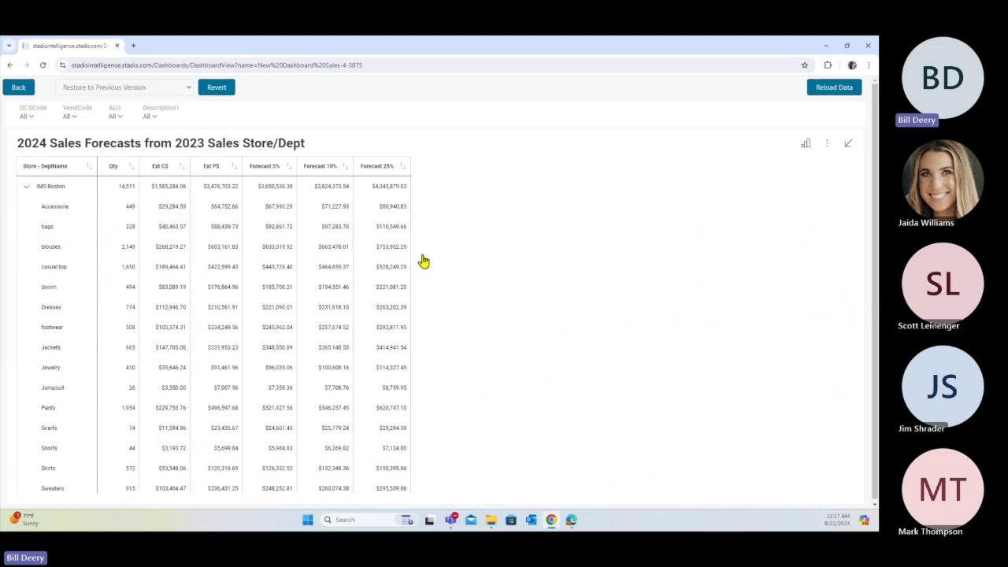
left_click(826, 145)
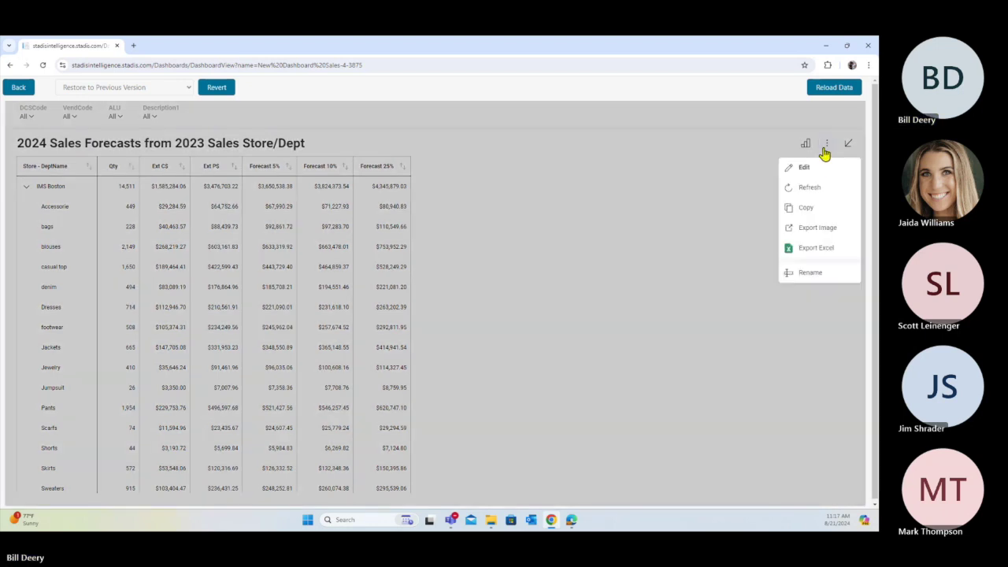
left_click(805, 170)
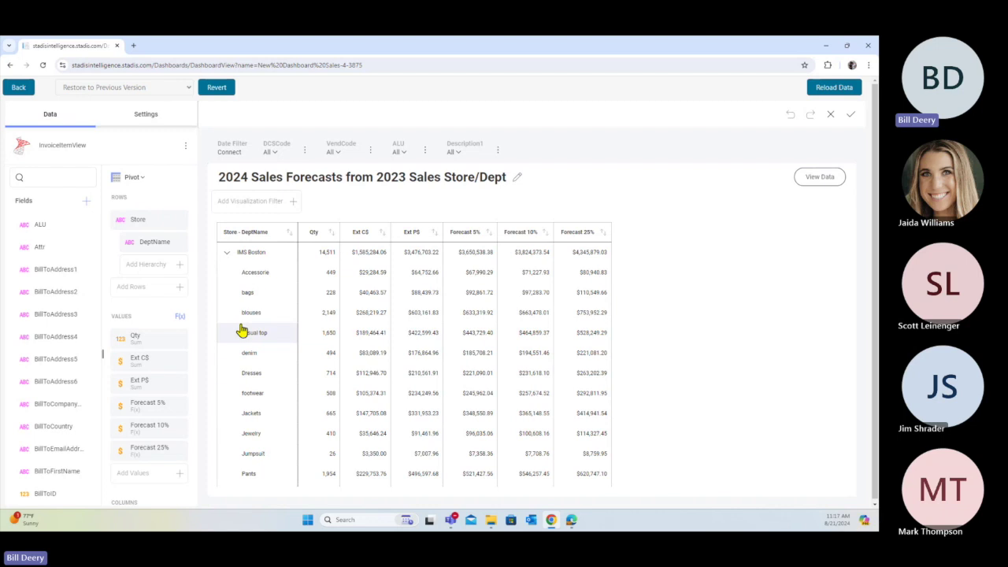
left_click(227, 261)
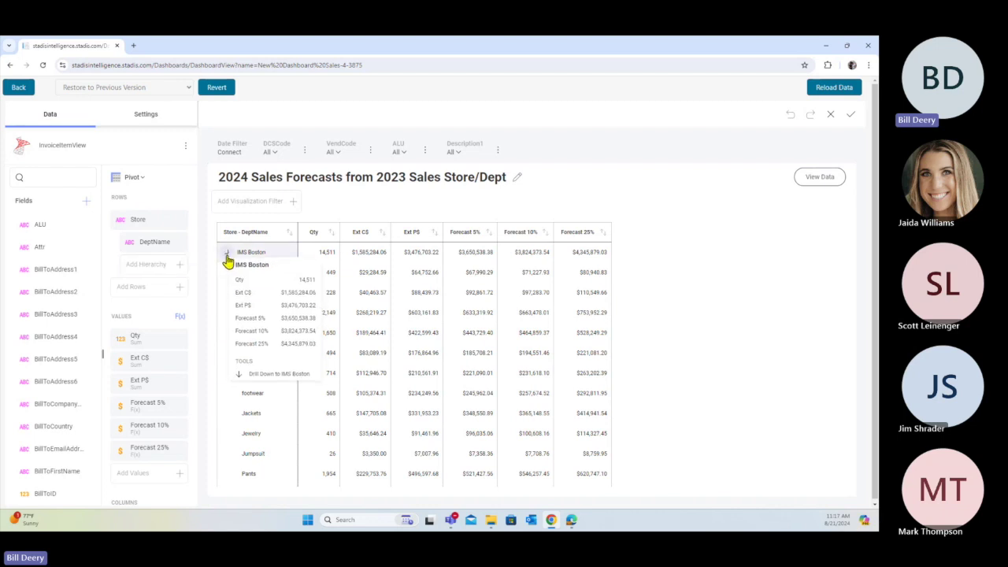
left_click(227, 253)
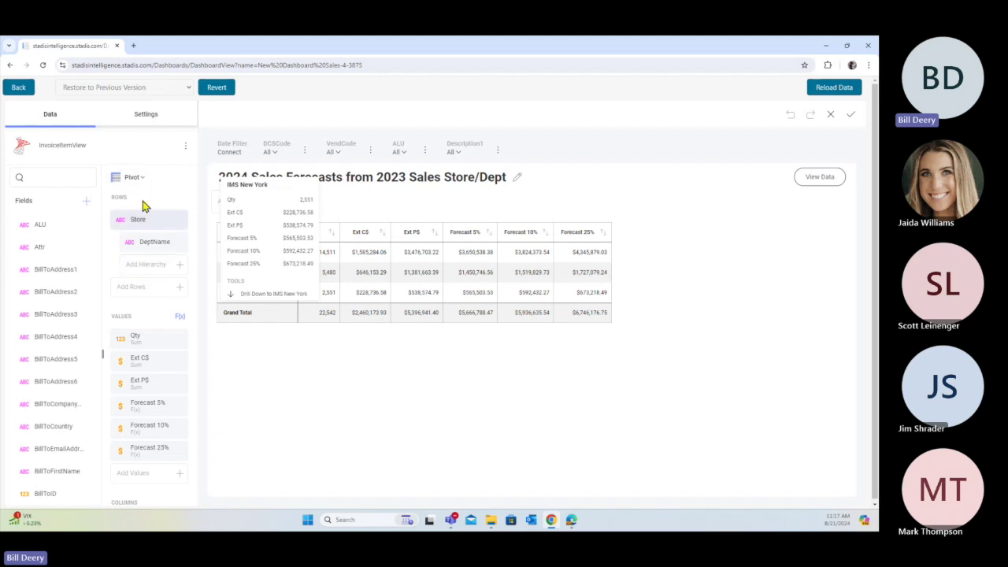
Step: Add VendCode as a hierarchy level below DeptName in the pivot rows and remove it again
left_click(146, 264)
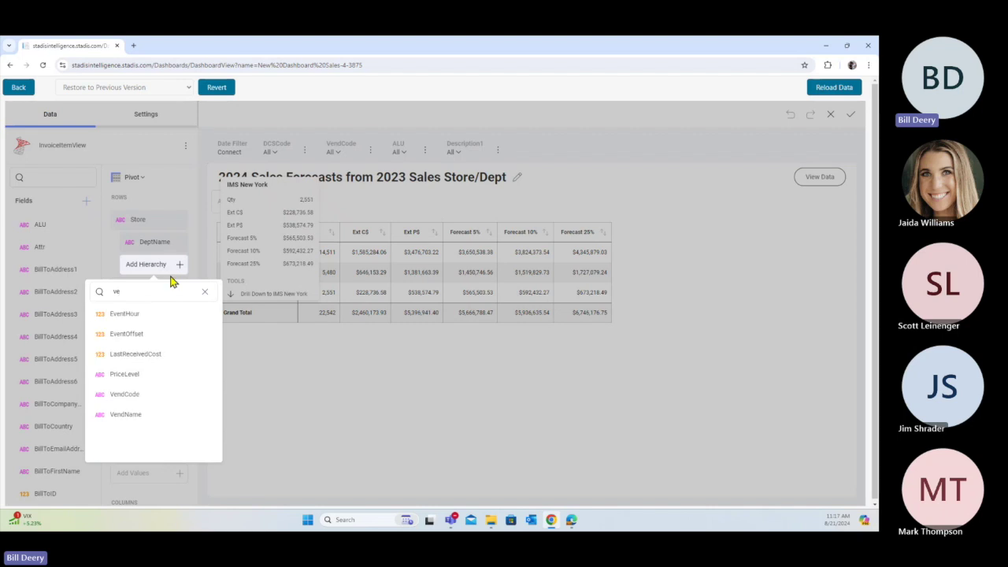
left_click(125, 394)
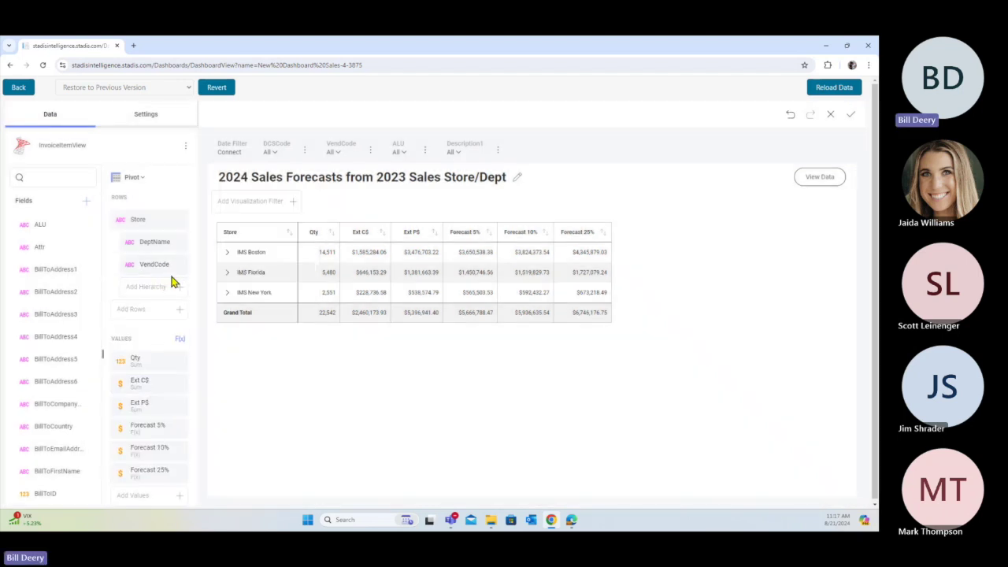
left_click_drag(154, 268, 47, 264)
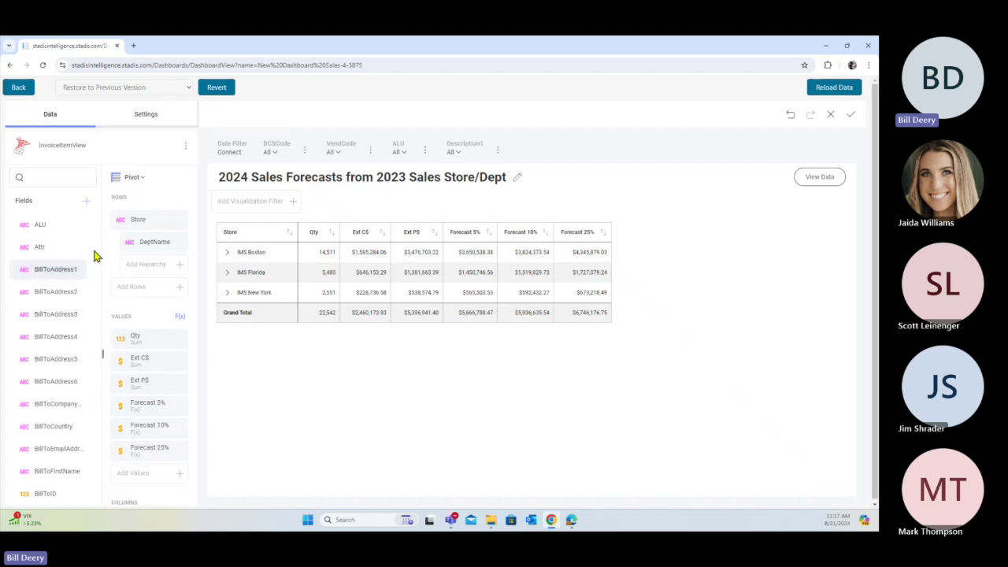
Step: View the chart types available for the Store/Dept forecast visualization, keeping it as a pivot
left_click(141, 182)
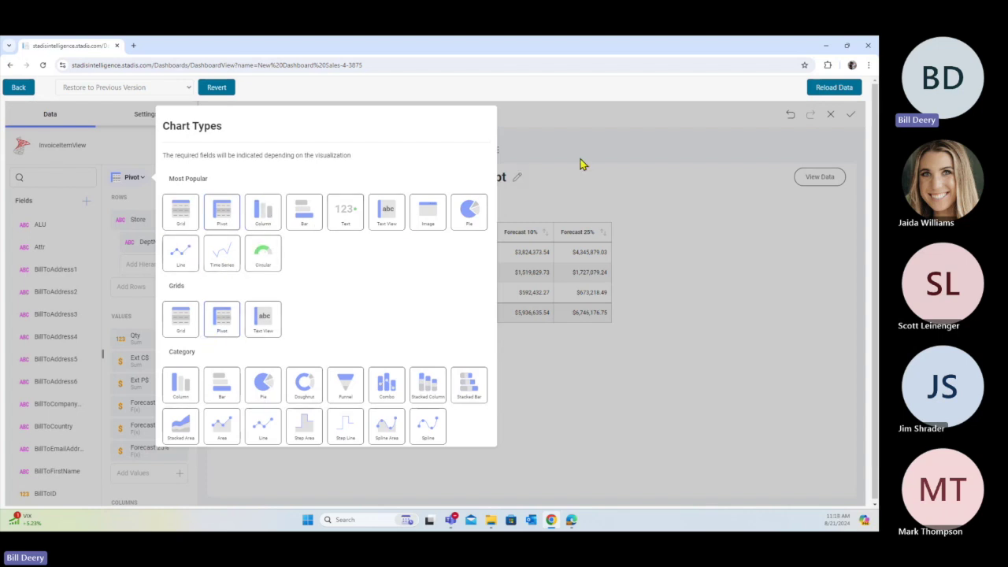
left_click(635, 199)
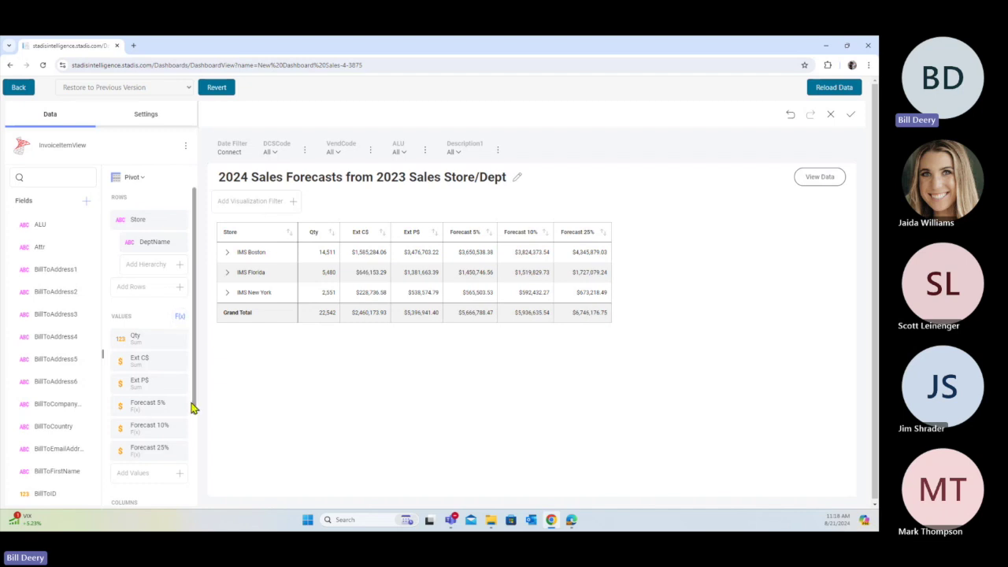
Step: Inspect the Forecast 5% field's settings and calculated function, and close both without changes
left_click(142, 413)
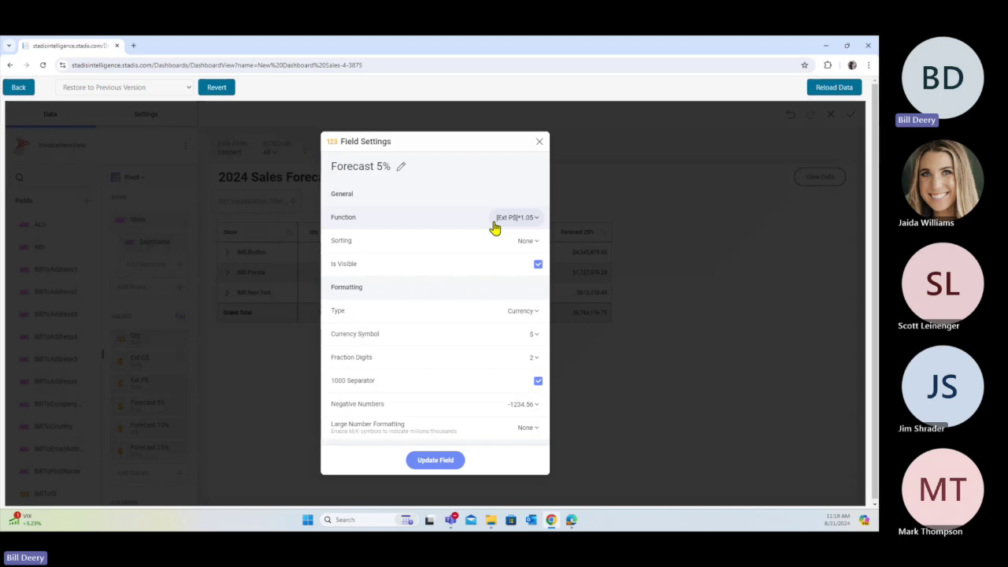
left_click(494, 222)
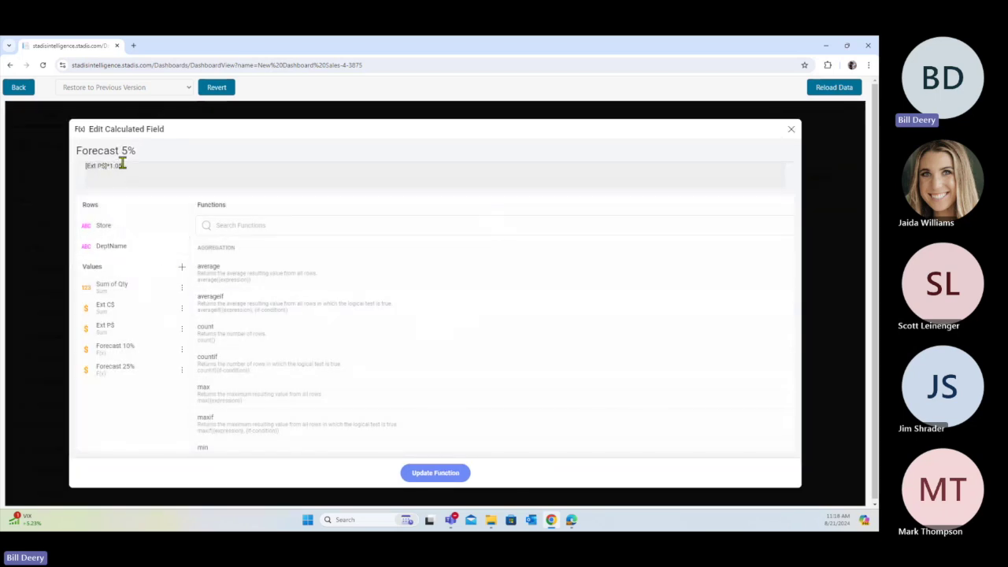
left_click(790, 131)
left_click(539, 144)
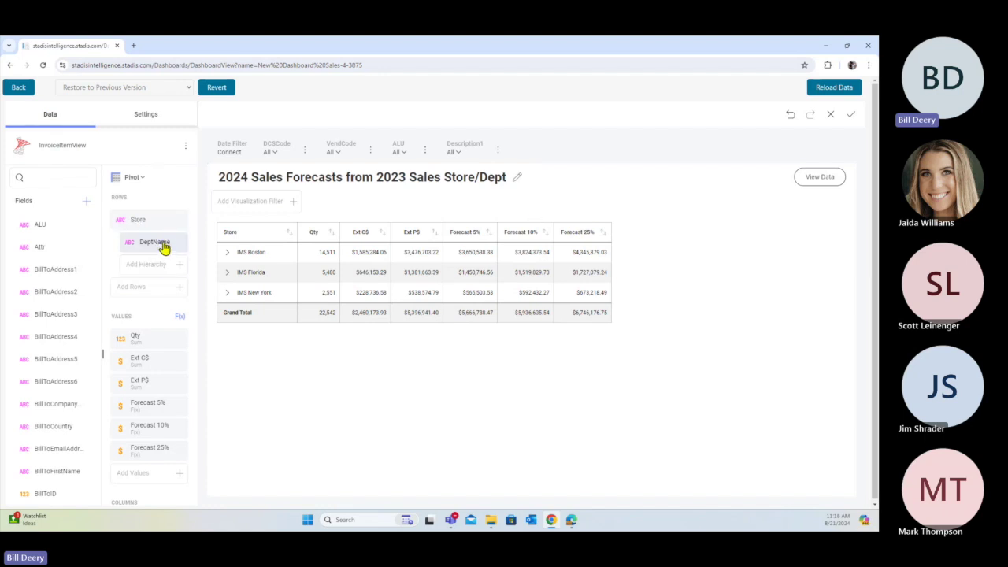
Step: Remove DeptName from the hierarchy below Store in the pivot rows and add it back
left_click_drag(162, 247, 79, 247)
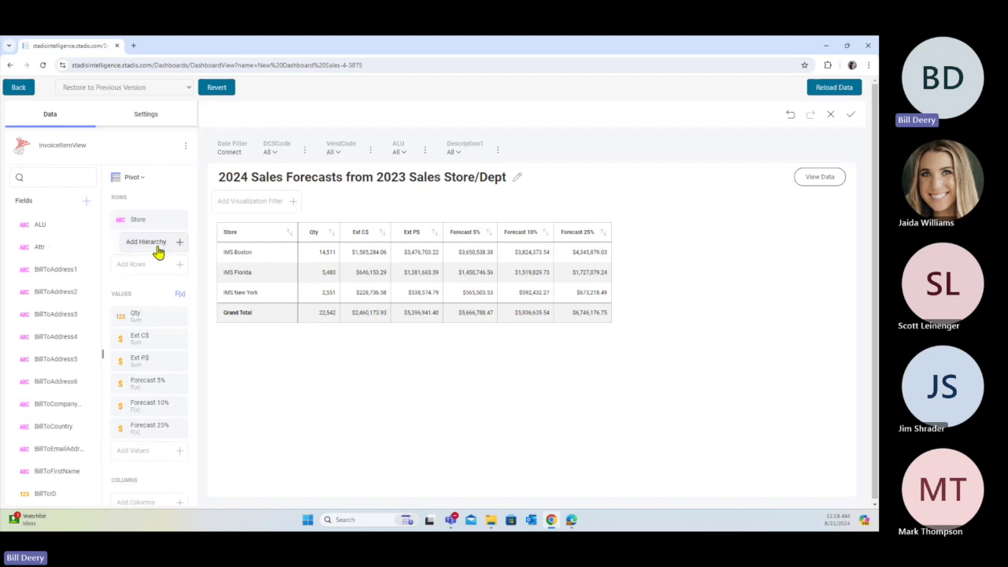
left_click(157, 251)
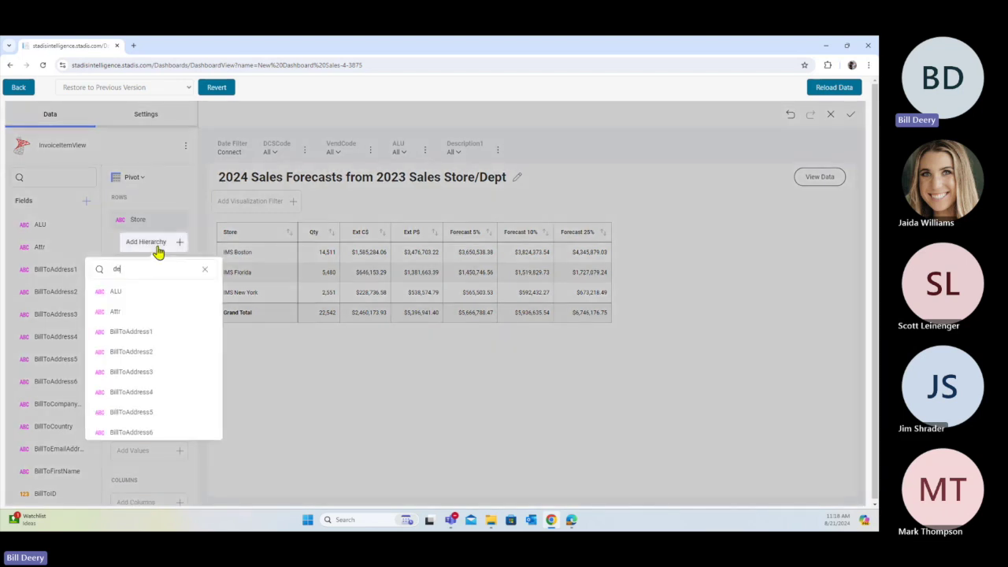
type("de")
left_click(157, 331)
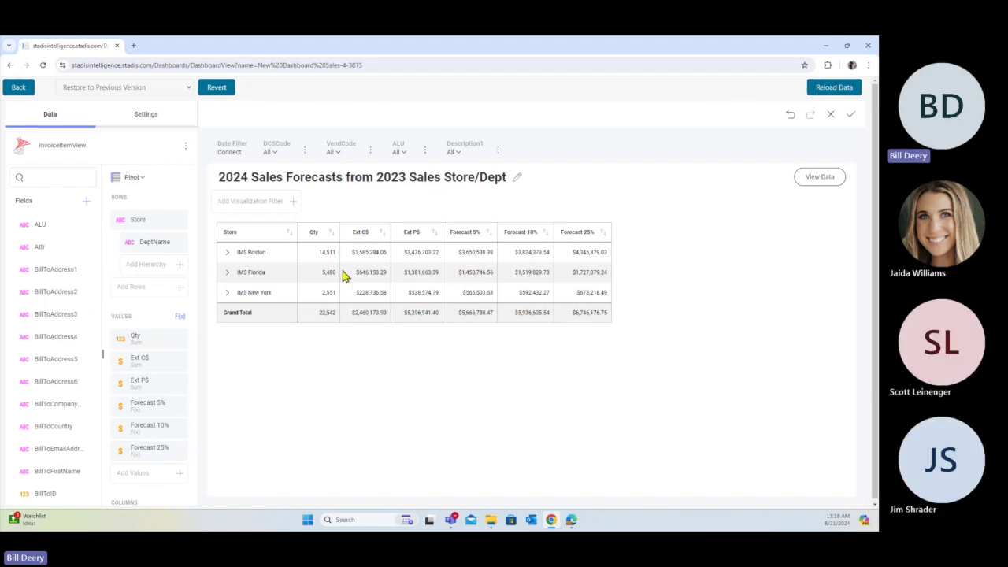
left_click(236, 280)
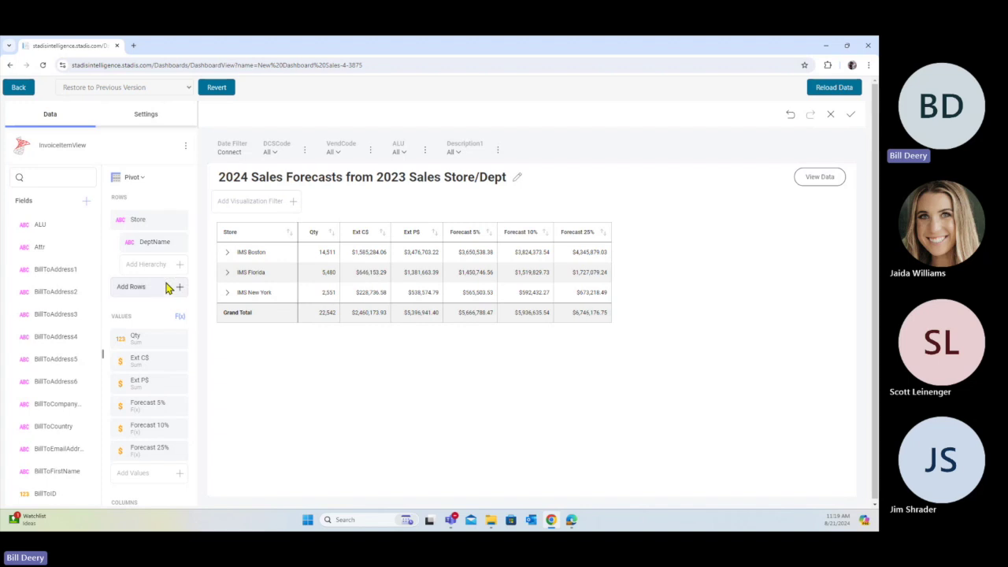
scroll(169, 310, "down", 3)
scroll(165, 307, "up", 2)
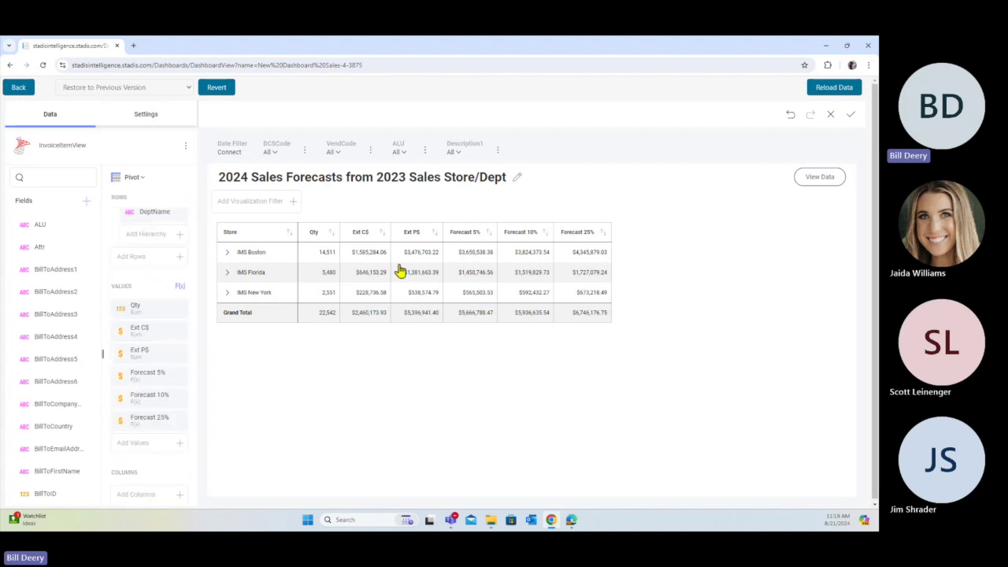
Step: Discard the edits to the Store/Dept forecast table and return it to its normal size on the dashboard
left_click(830, 115)
left_click(392, 332)
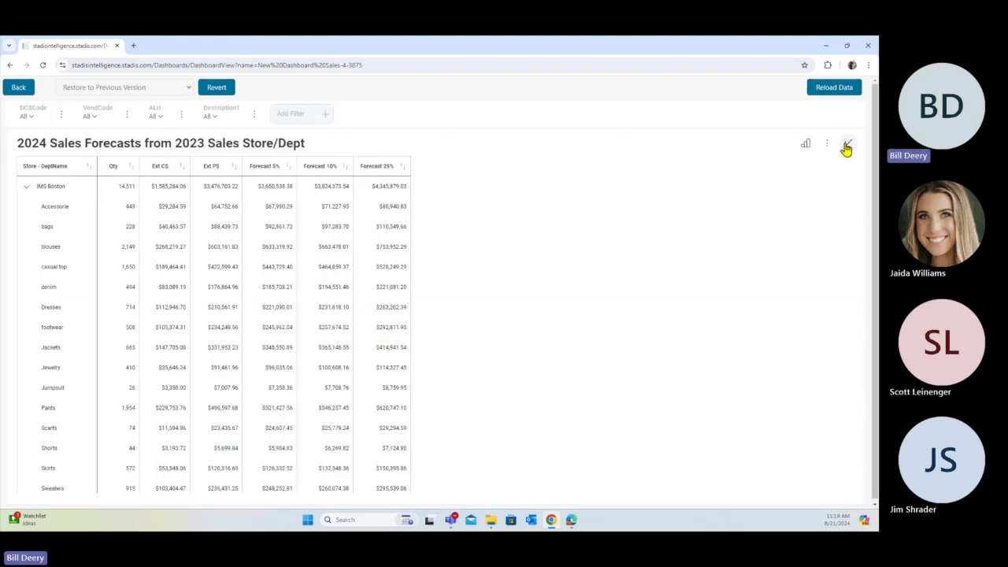
left_click(846, 144)
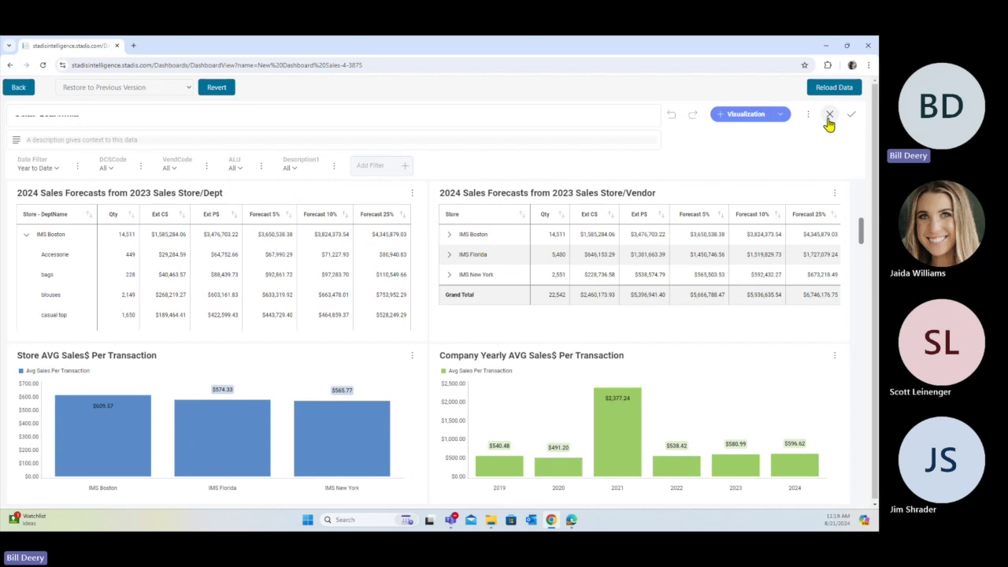
Step: View the edit-mode options of the Store/Dept forecast table and leave dashboard editing without saving
left_click(371, 368)
left_click(421, 374)
left_click(415, 418)
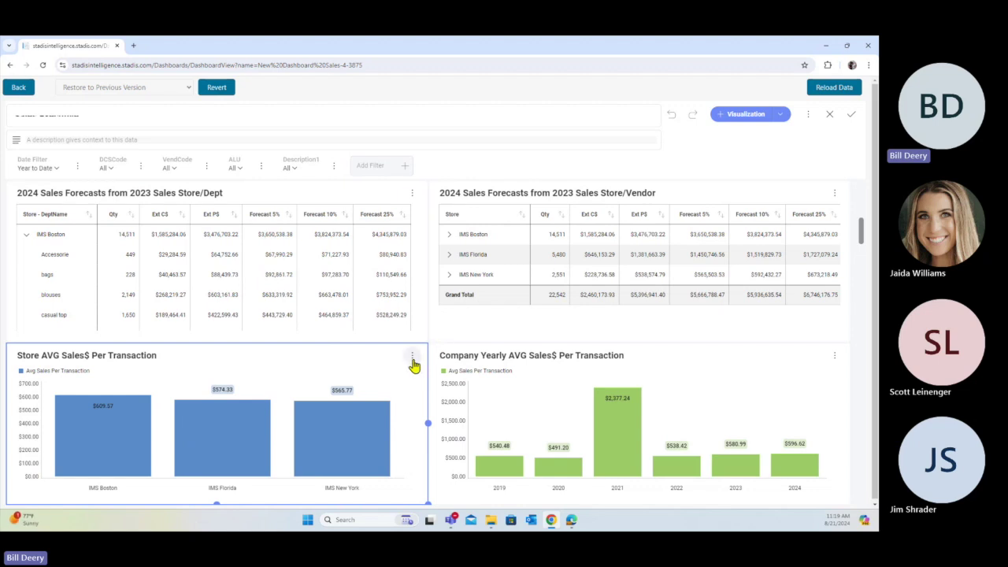
left_click(411, 194)
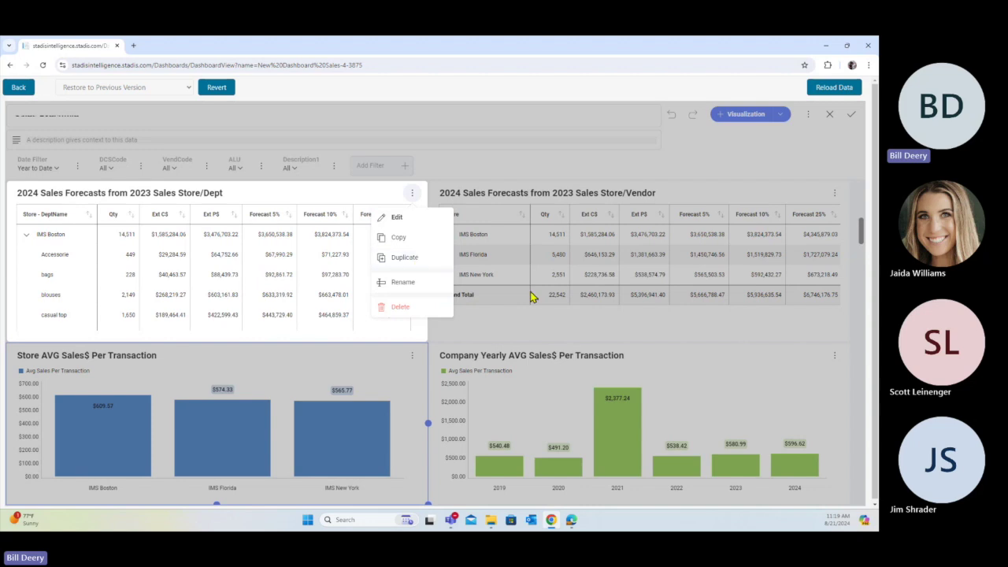
left_click(612, 285)
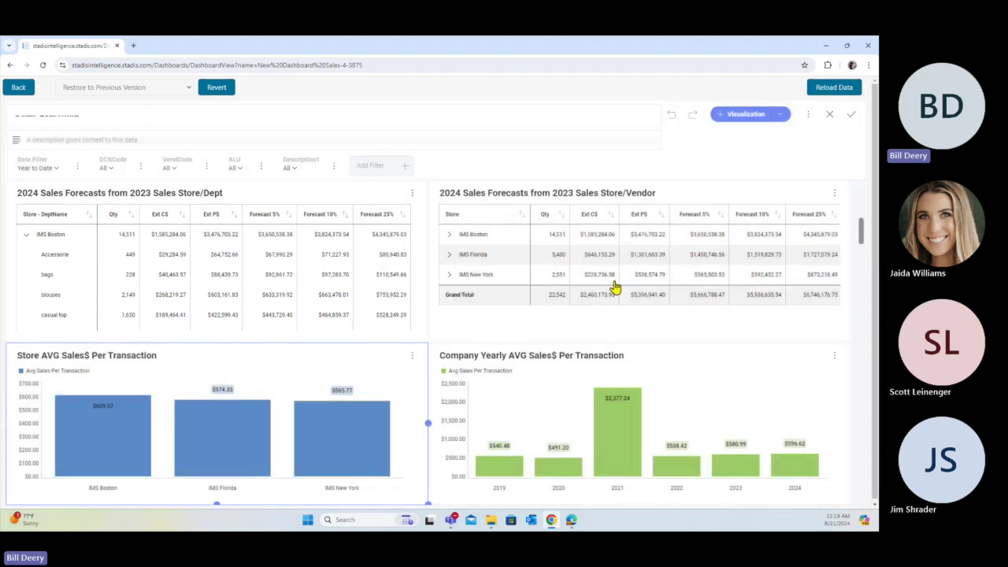
left_click(829, 115)
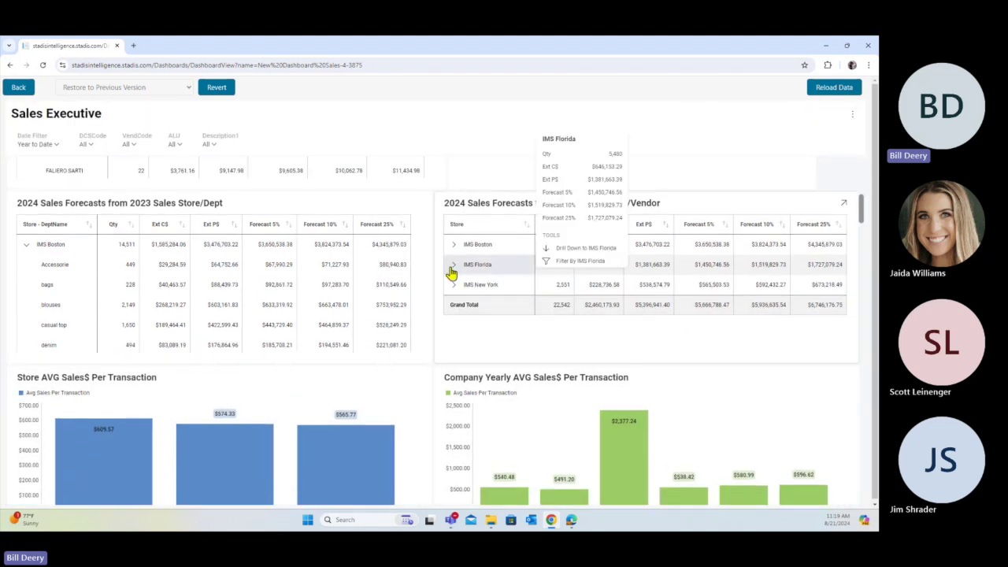
Step: Maximize the Store/Dept forecast table and view its export and other available options
left_click(418, 205)
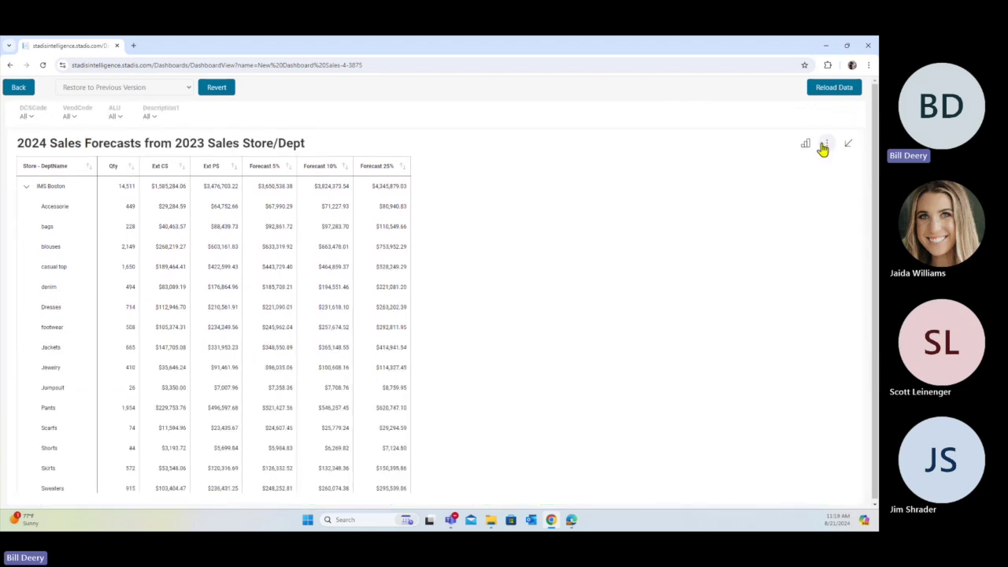
left_click(826, 148)
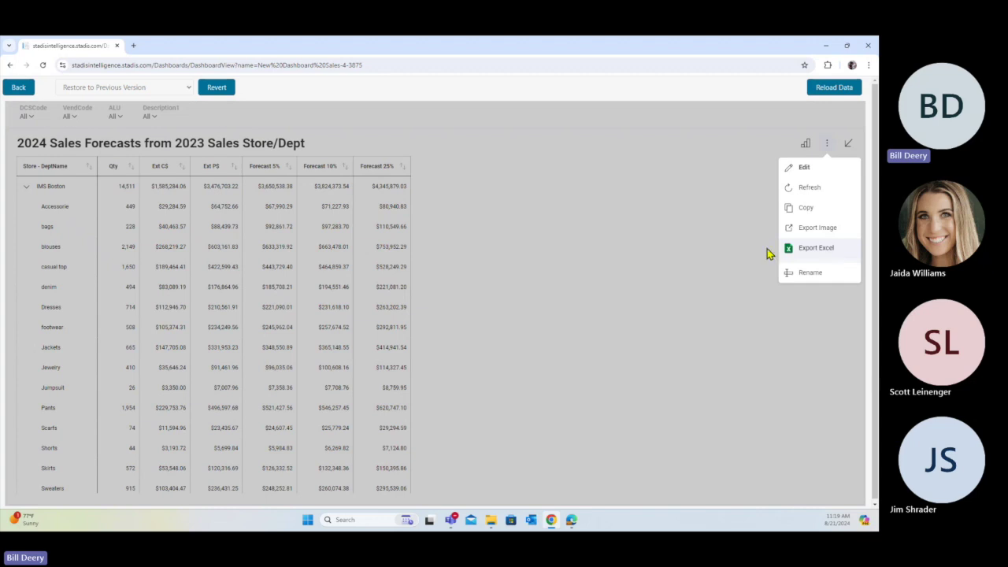
left_click(732, 244)
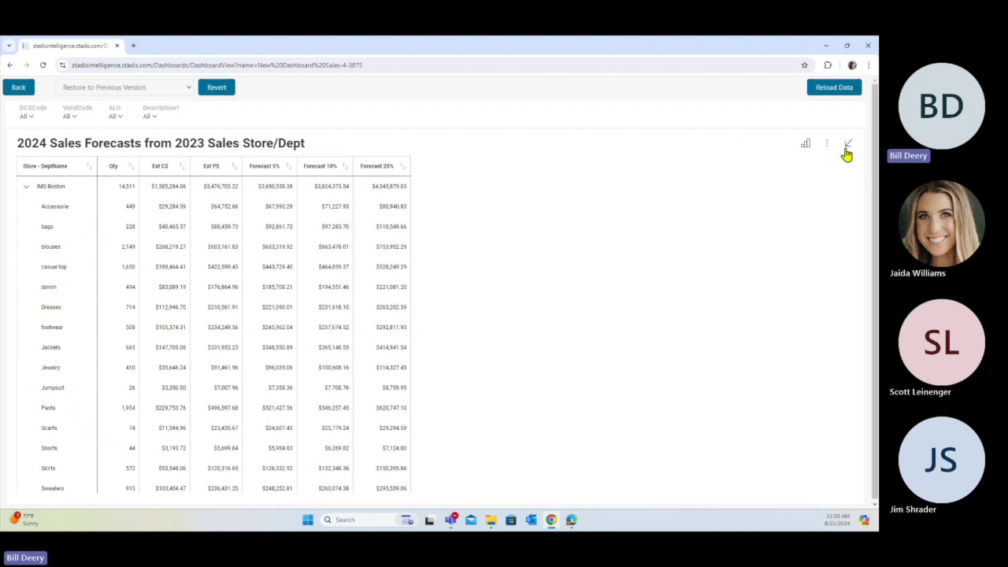
Step: Return to the IMS Prism Demo dashboard list and open the Buyers dashboard
left_click(18, 88)
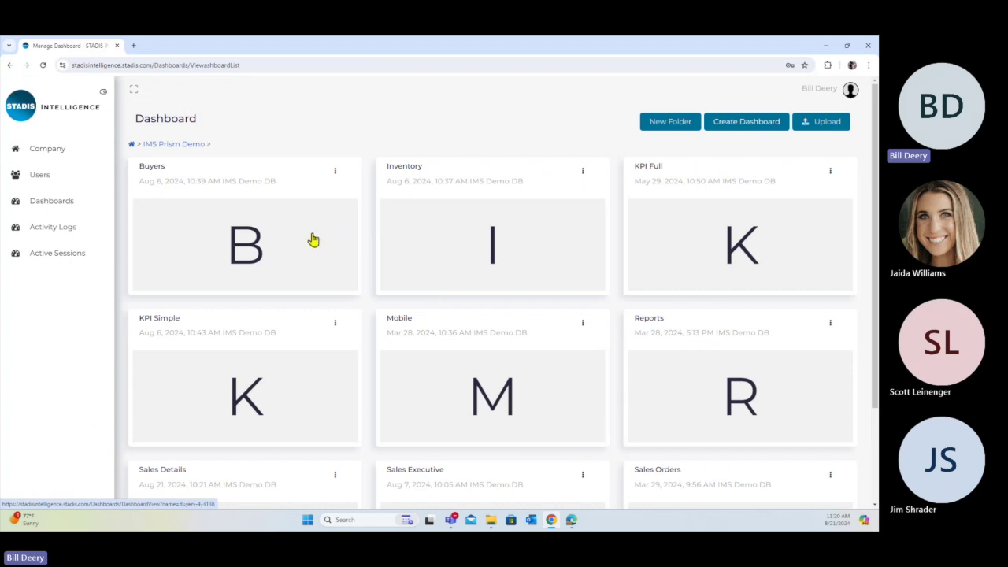
left_click(245, 245)
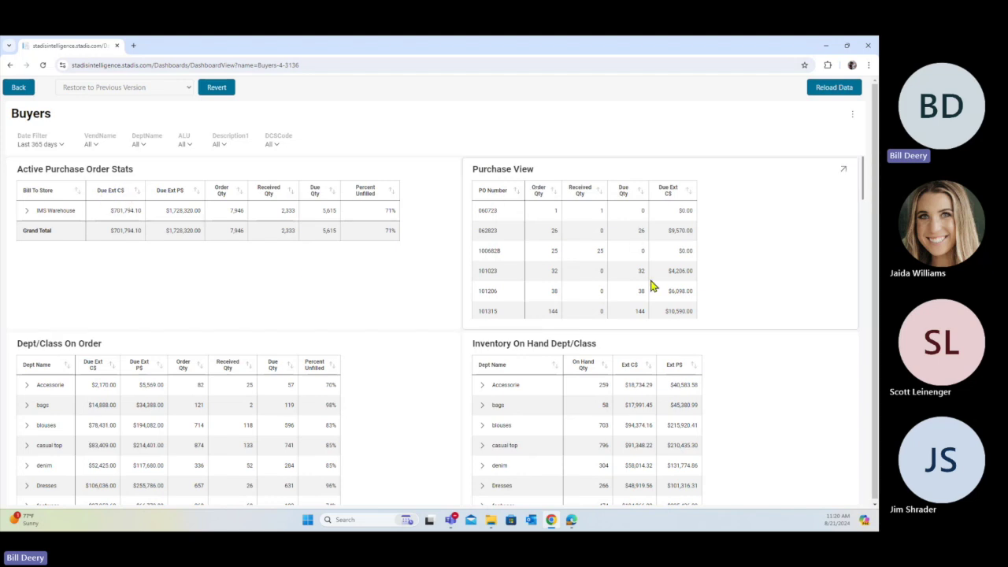
Step: Review the Buyers dashboard's purchase order, on-hand inventory, due quantity/cost, voucher and SRO drill-down tables and charts
scroll(652, 291, "down", 5)
scroll(616, 400, "down", 1)
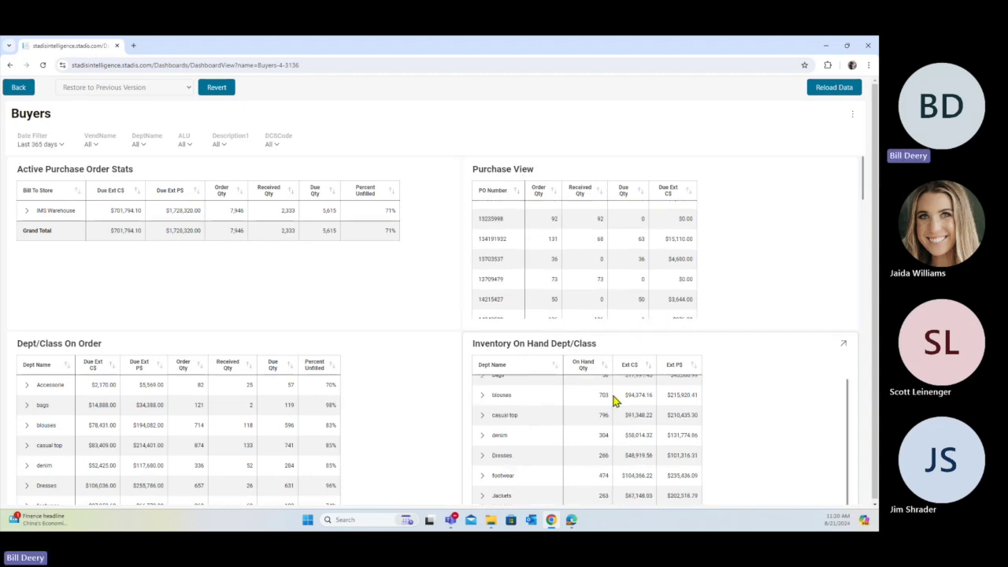
scroll(453, 427, "down", 3)
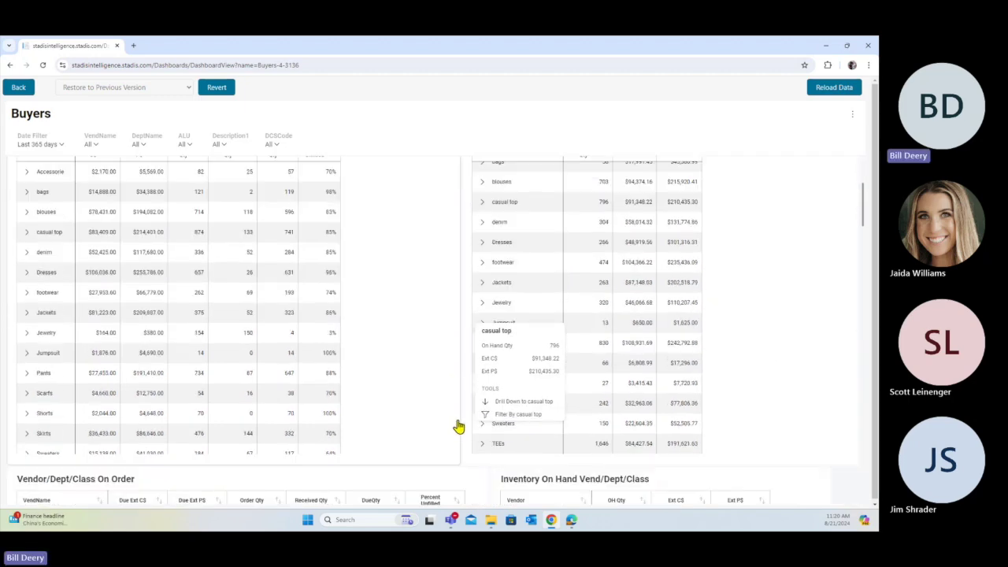
scroll(458, 425, "down", 2)
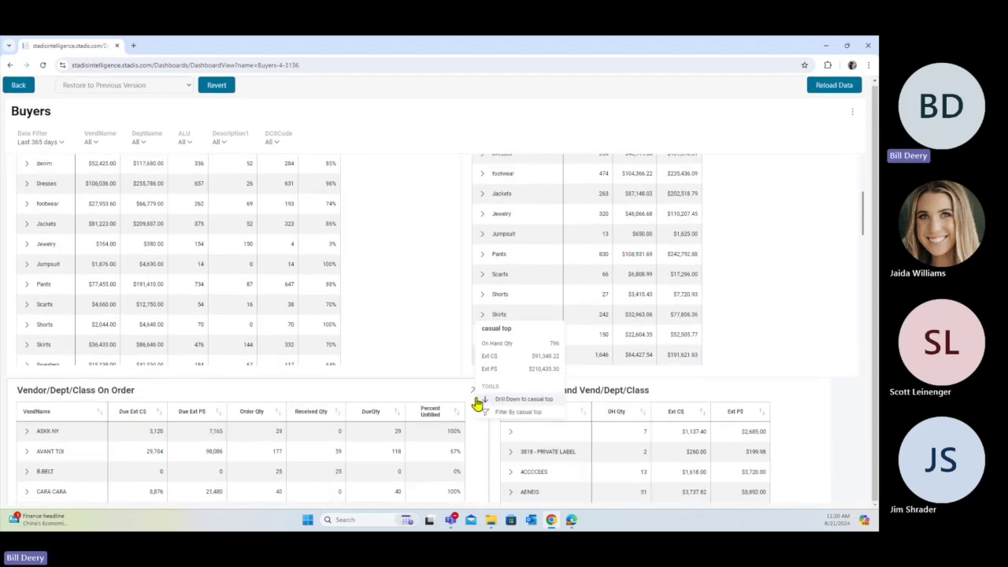
left_click_drag(861, 235, 845, 347)
mouse_move(275, 353)
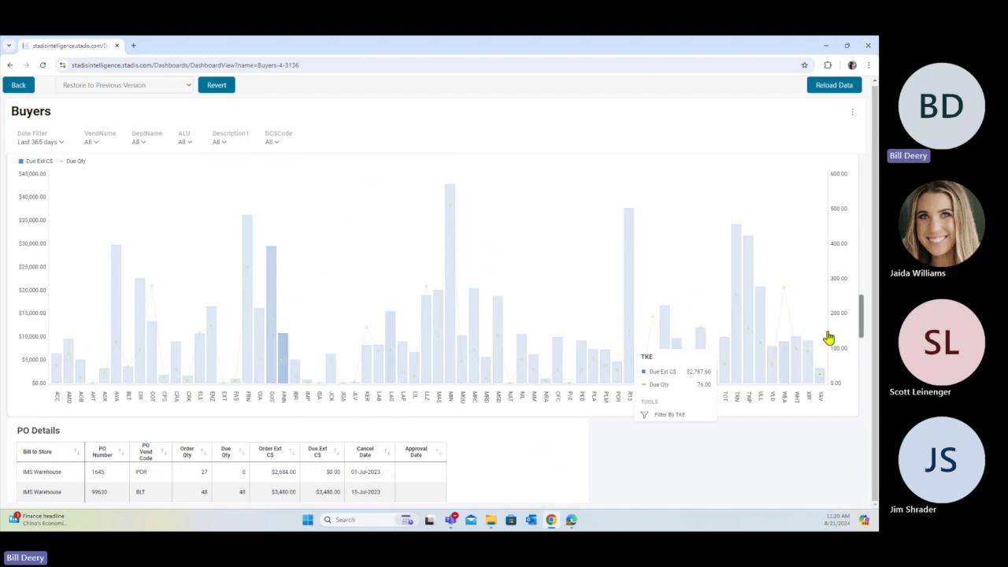
left_click_drag(862, 335, 841, 378)
scroll(841, 378, "down", 5)
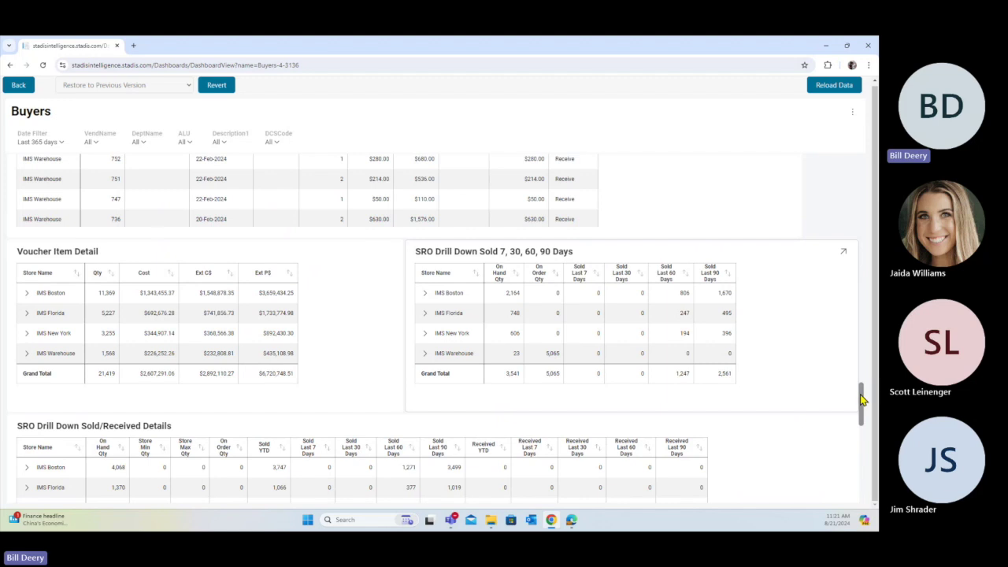
left_click_drag(860, 400, 830, 270)
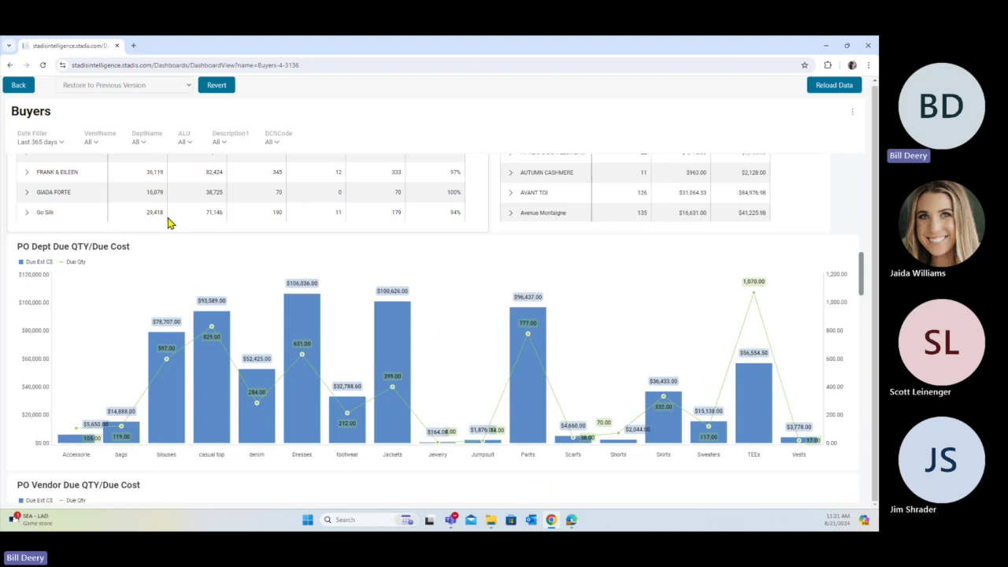
Step: Open the Inventory dashboard from the dashboard list and review its company totals, store on-hand chart and item quantities
left_click(20, 92)
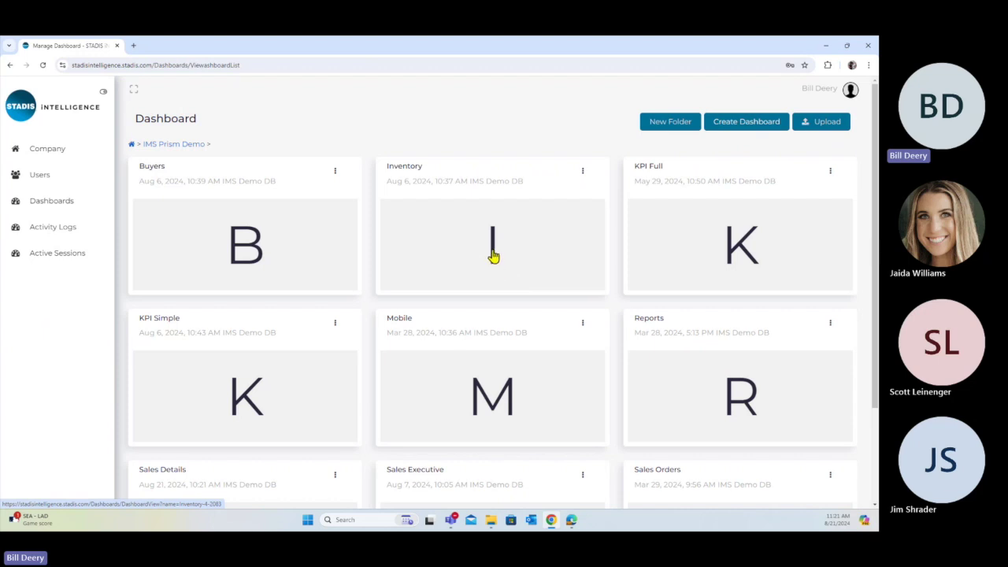
left_click(492, 254)
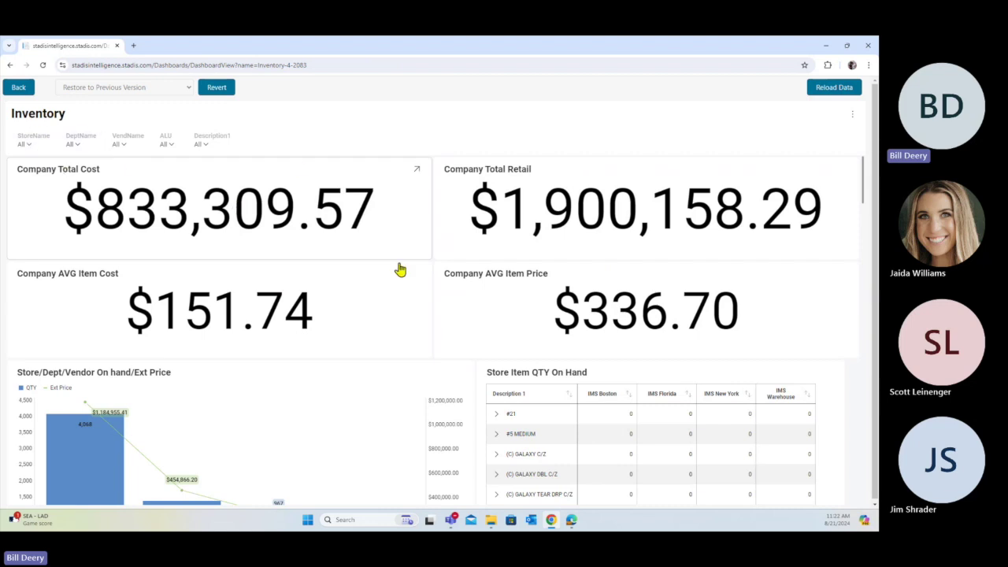
scroll(549, 312, "down", 2)
scroll(545, 317, "down", 1)
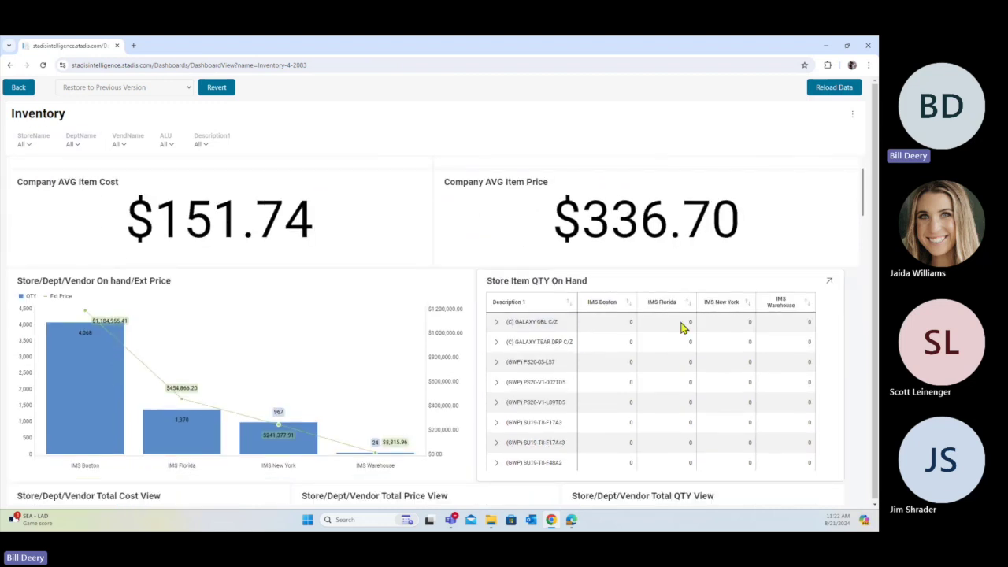
left_click_drag(858, 214, 851, 313)
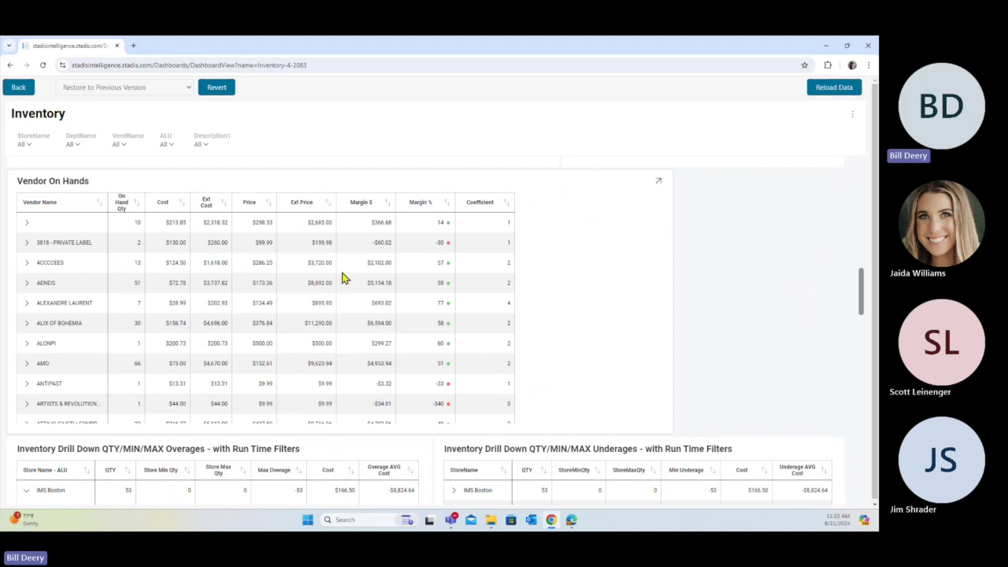
Step: Review the Vendor On Hands table, the QTY/MIN/MAX overage and underage tables, and the Adjustment by Store table
left_click(88, 244)
left_click_drag(863, 299, 860, 334)
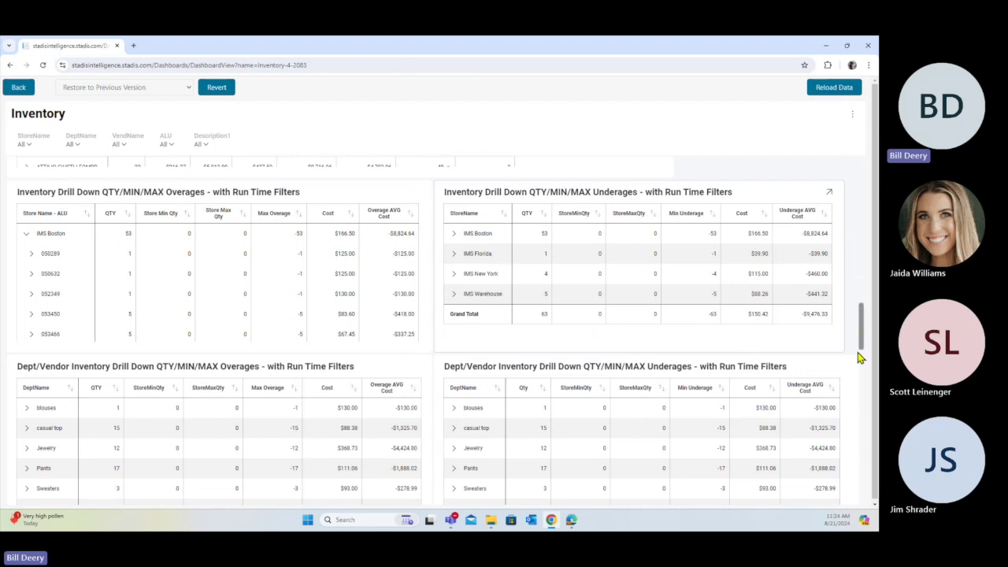
scroll(859, 358, "down", 10)
scroll(859, 358, "up", 6)
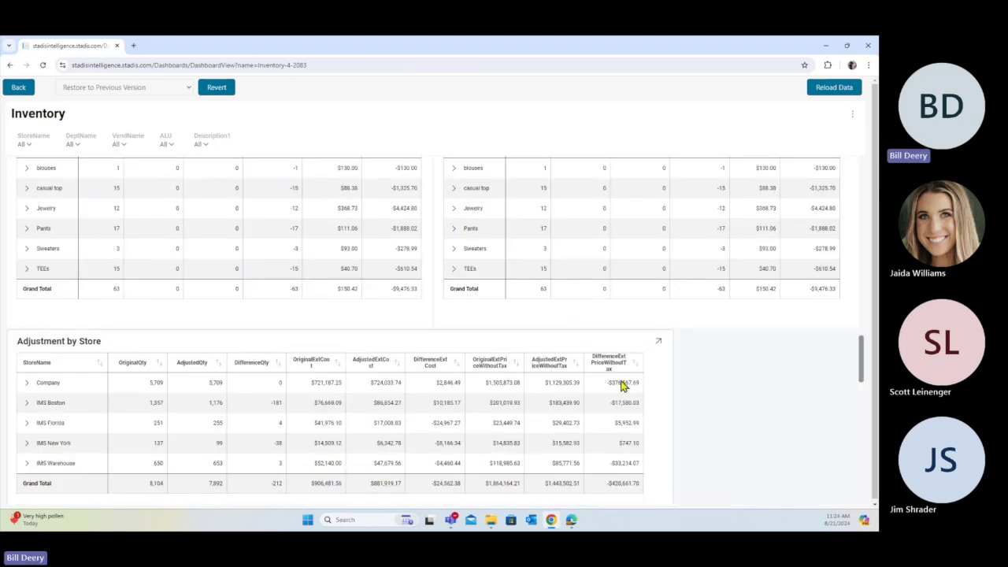
scroll(620, 384, "down", 2)
Step: Open the KPI Full dashboard from the dashboard list and expand Sub1 in the Company Subsidiary KPI table to its vendors
left_click(19, 93)
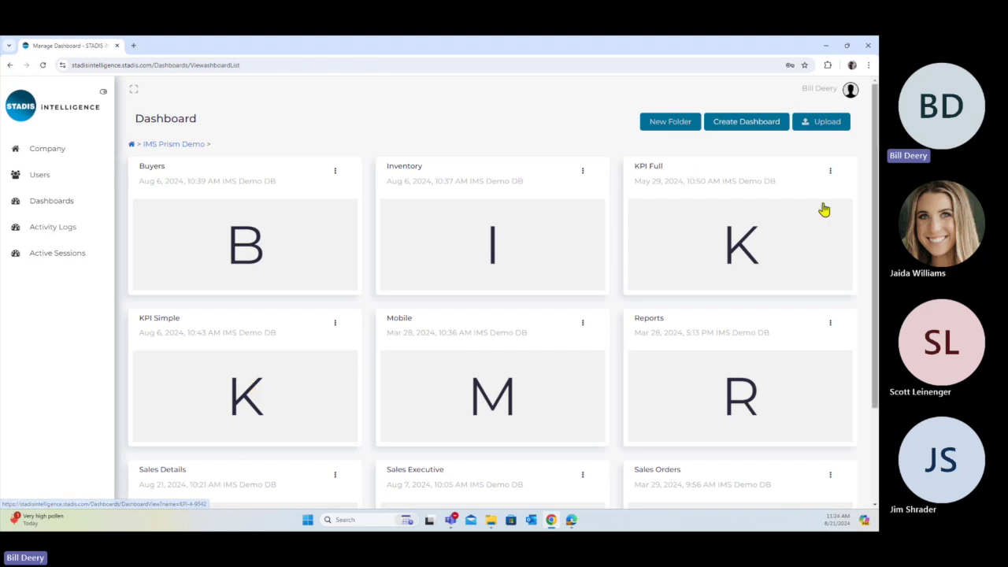
left_click(738, 247)
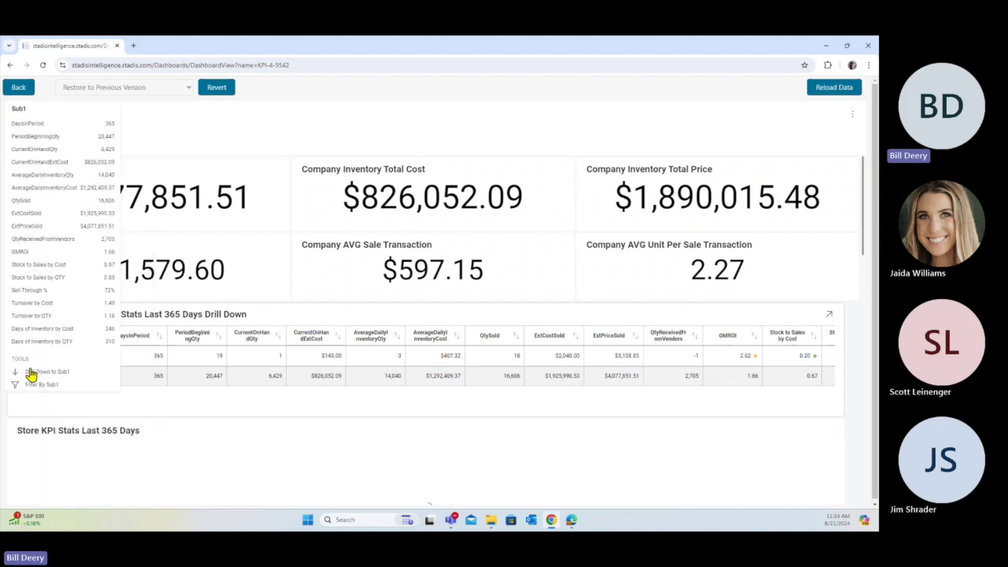
left_click(26, 356)
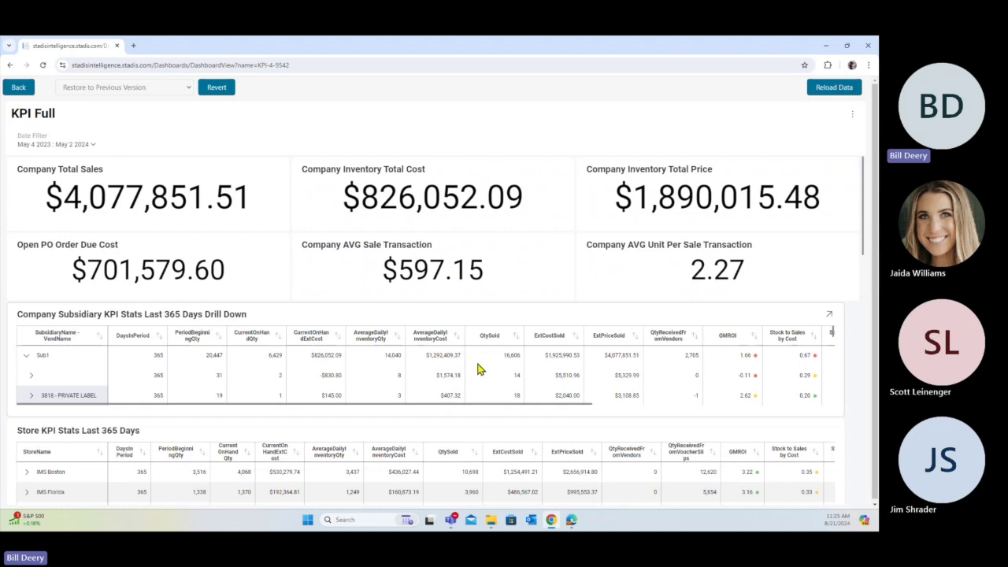
Step: Examine the vendor rows of the Company Subsidiary KPI table across all columns, from GMROI through Days of Inventory by QTY
scroll(637, 378, "right", 3)
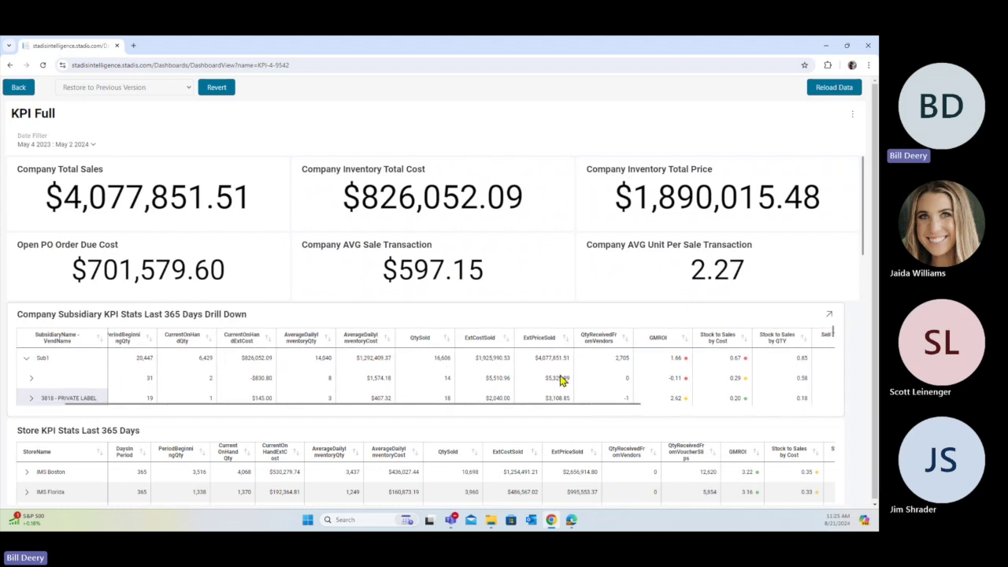
left_click_drag(497, 377, 428, 373)
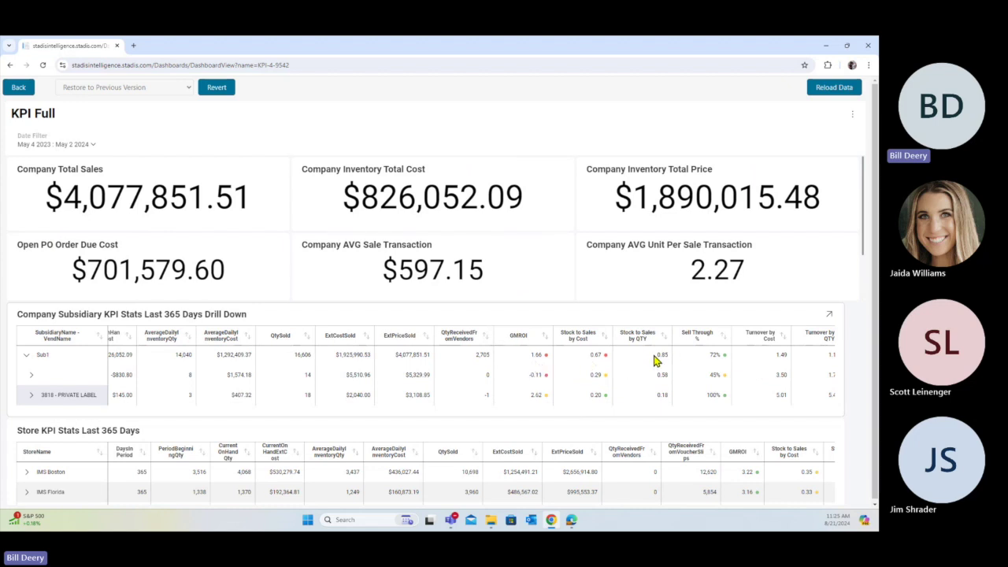
scroll(639, 377, "right", 2)
scroll(640, 377, "right", 3)
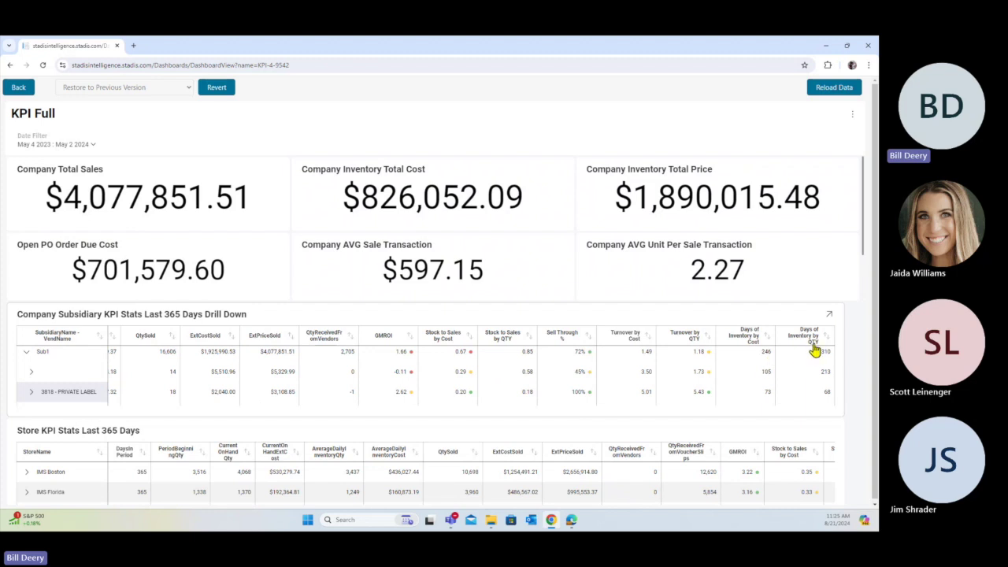
scroll(727, 381, "right", 3)
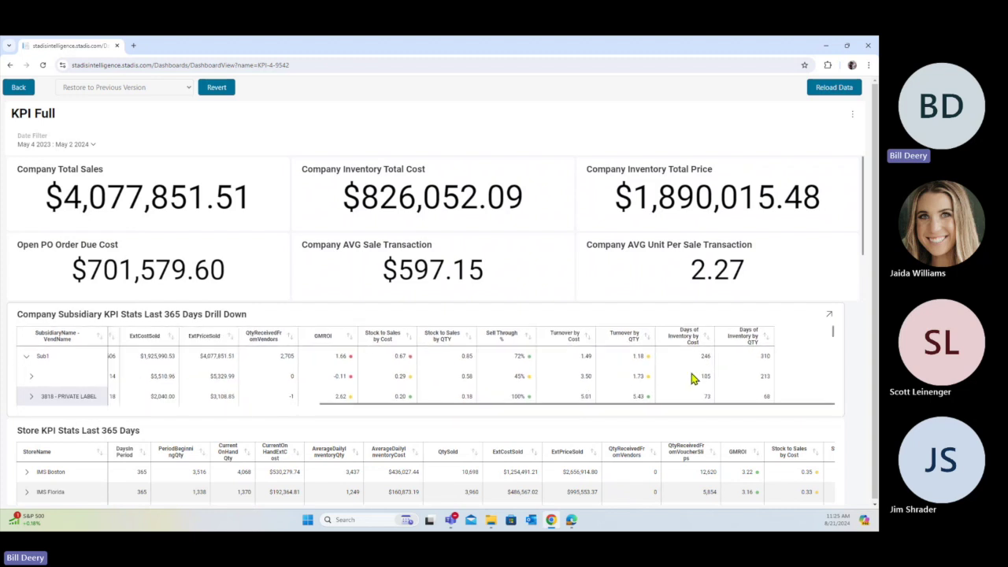
scroll(724, 366, "down", 1)
scroll(684, 382, "left", 3)
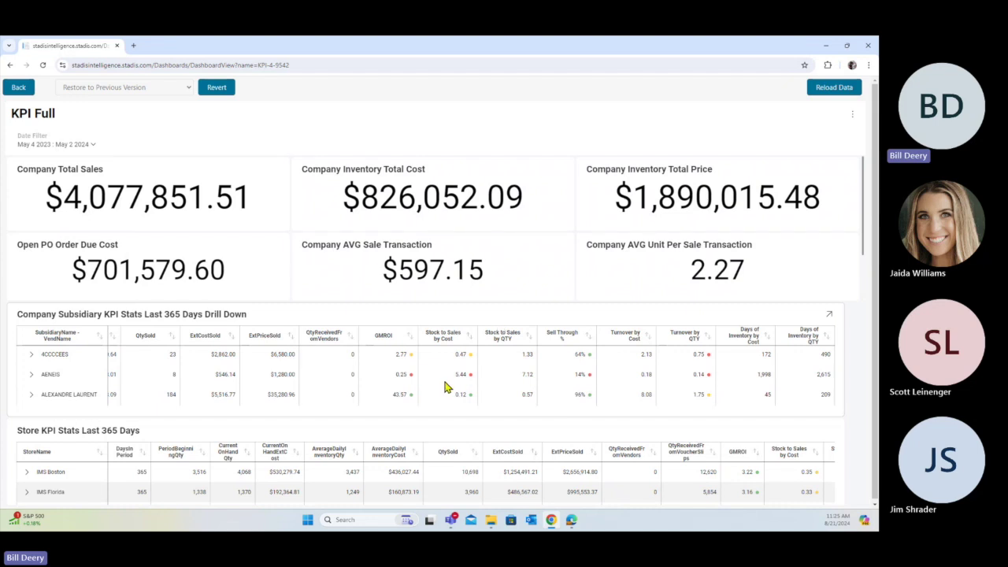
scroll(389, 383, "left", 3)
scroll(446, 378, "left", 5)
scroll(445, 378, "down", 1)
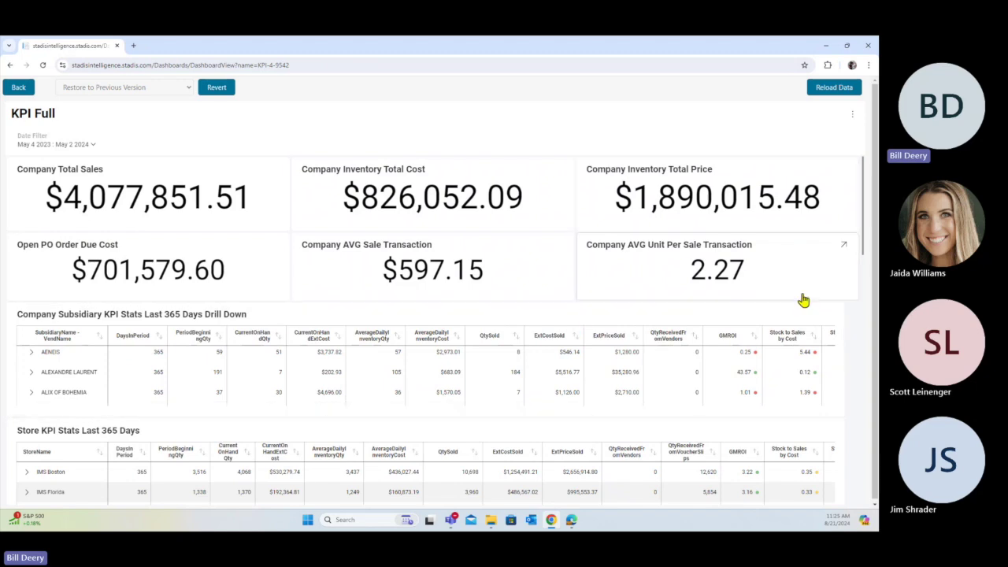
Step: Review the store, vendor and department KPI tables for the last 365 days on the KPI Full dashboard
scroll(862, 283, "down", 1)
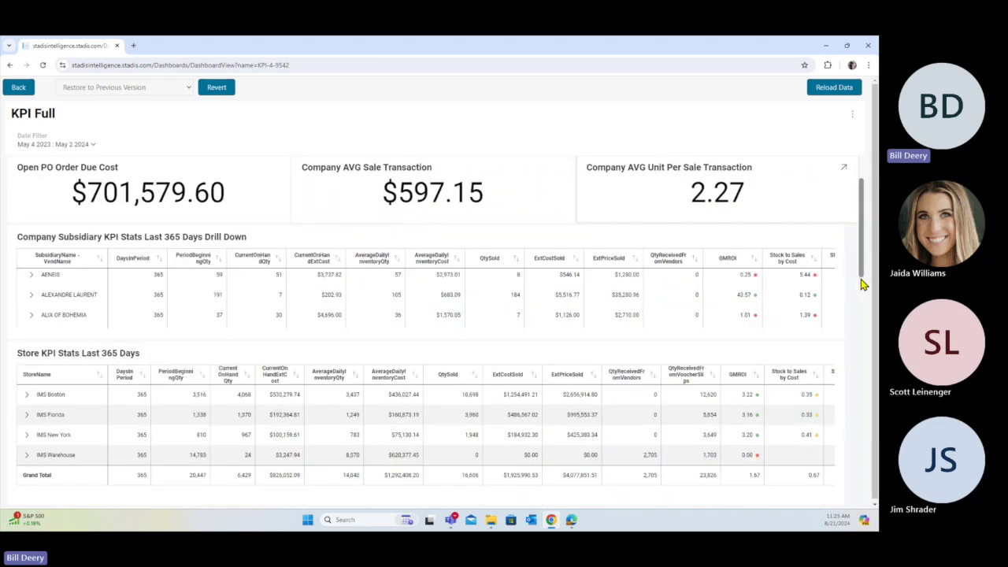
scroll(862, 291, "down", 1)
left_click_drag(860, 299, 865, 320)
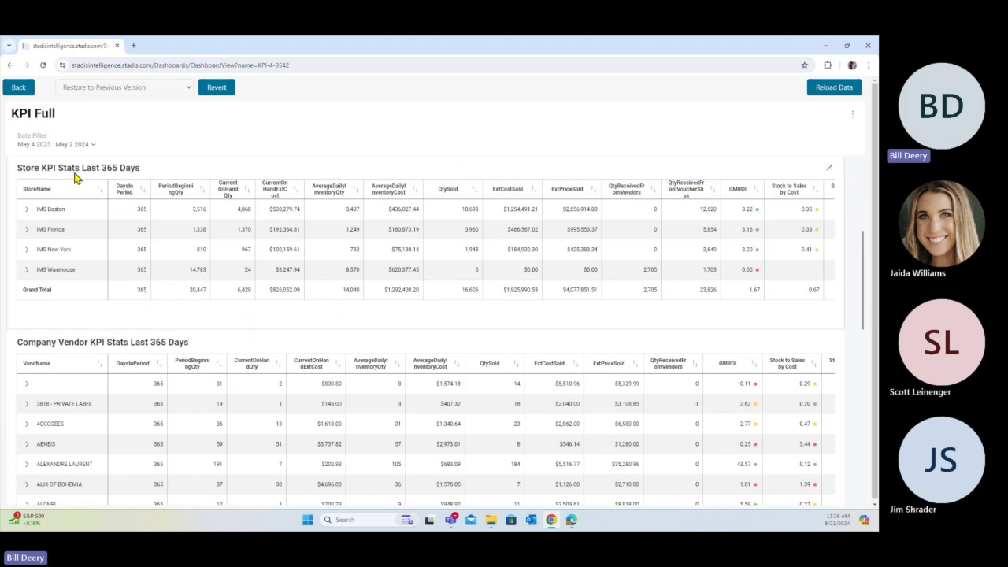
mouse_move(32, 250)
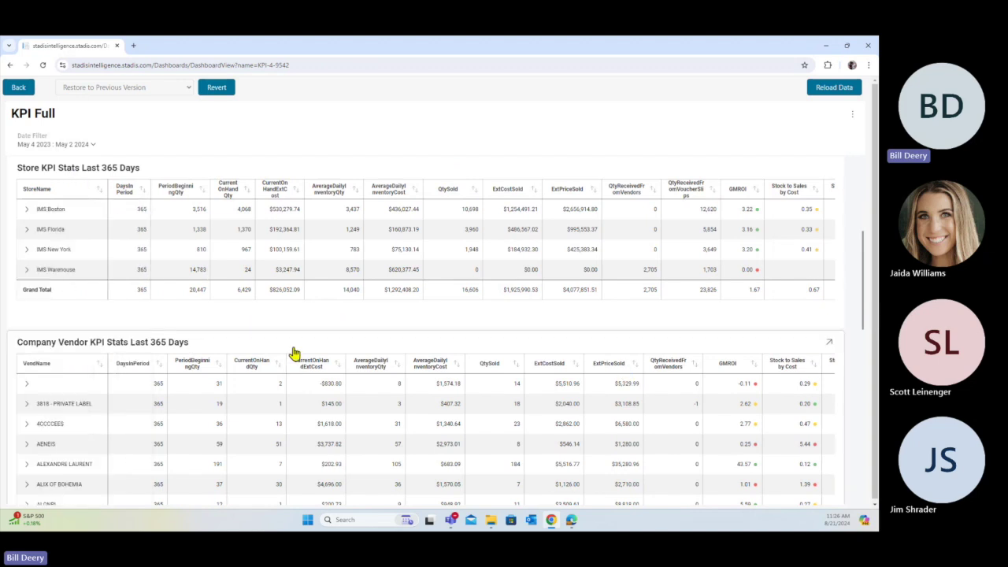
left_click_drag(863, 292, 856, 344)
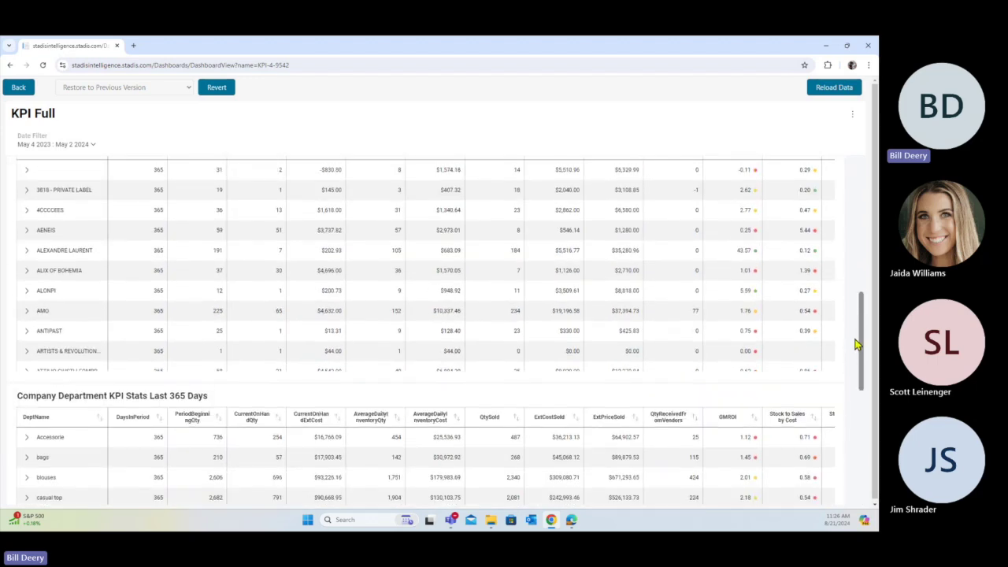
Step: Open the KPI Simple dashboard from the dashboard list and review its store and vendor KPI tables
left_click(19, 88)
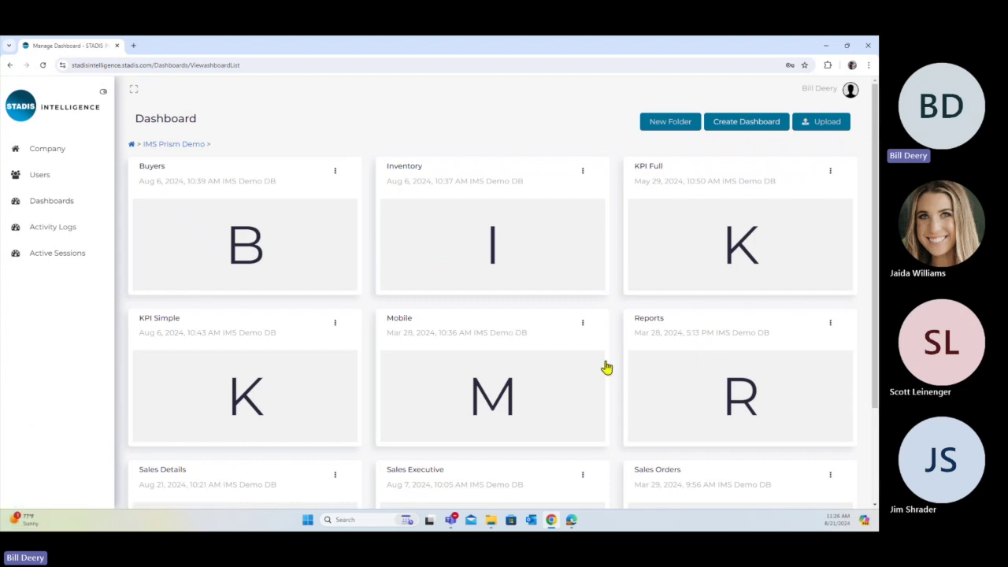
left_click(258, 385)
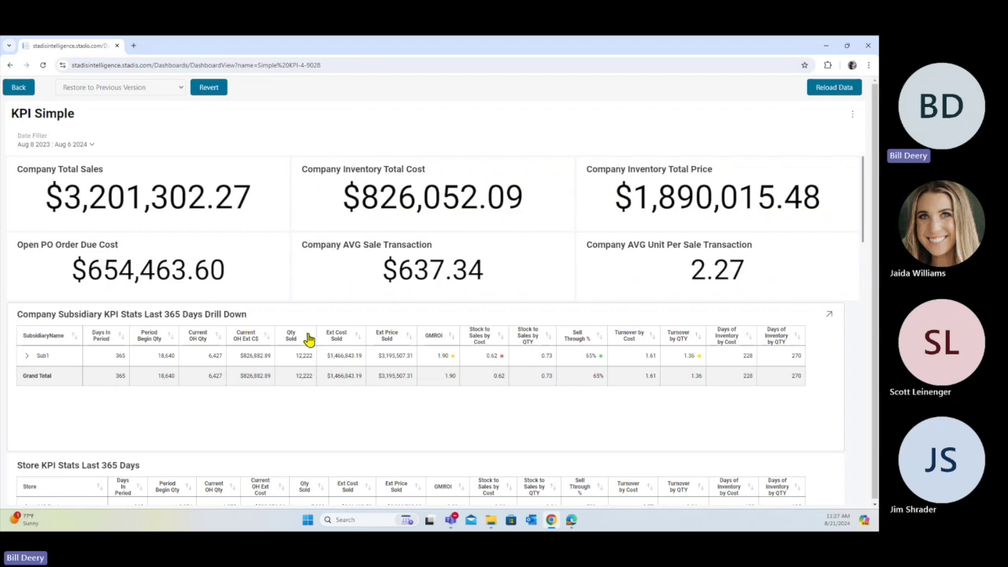
scroll(311, 341, "down", 3)
scroll(313, 346, "down", 2)
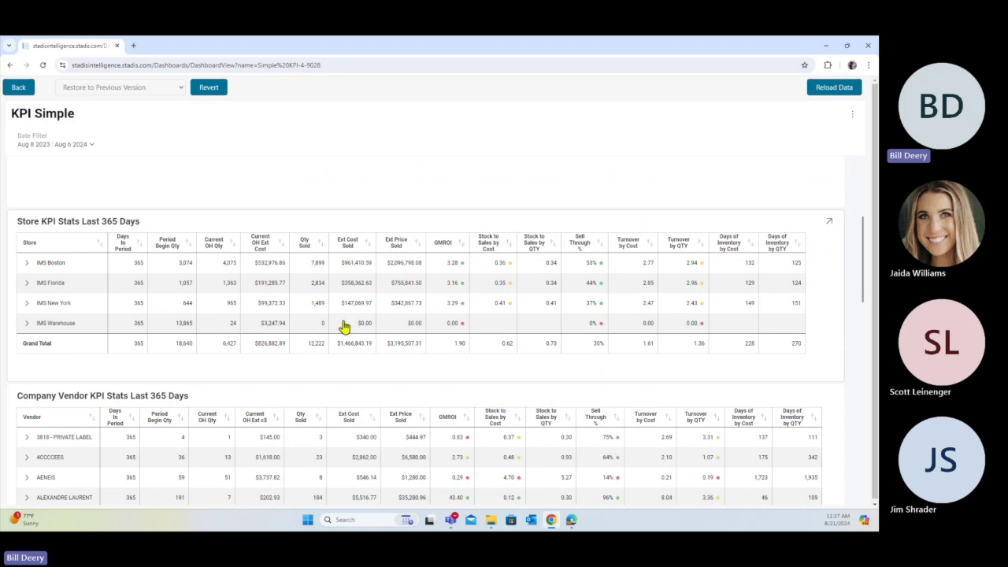
scroll(342, 326, "down", 5)
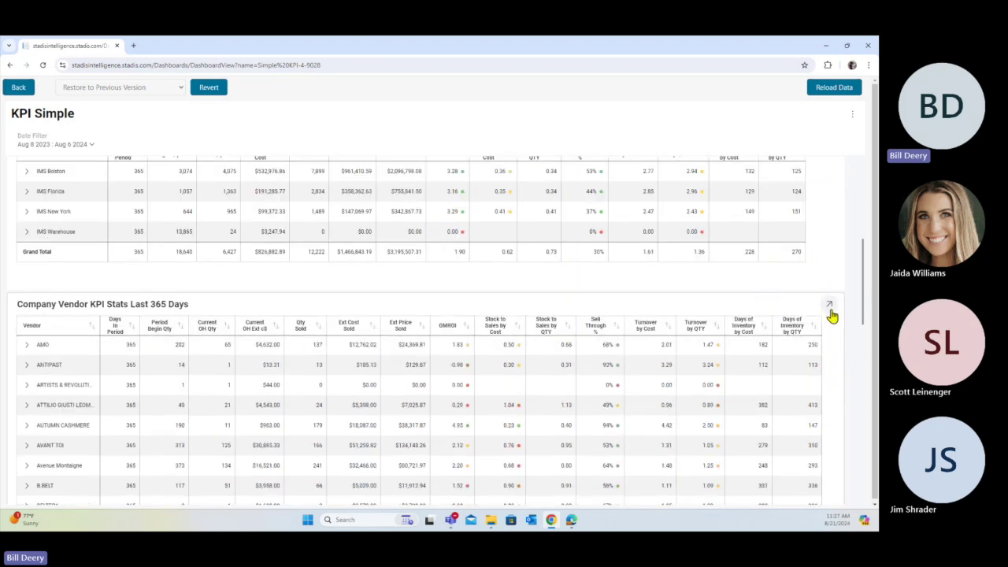
scroll(861, 333, "down", 1)
scroll(861, 353, "down", 2)
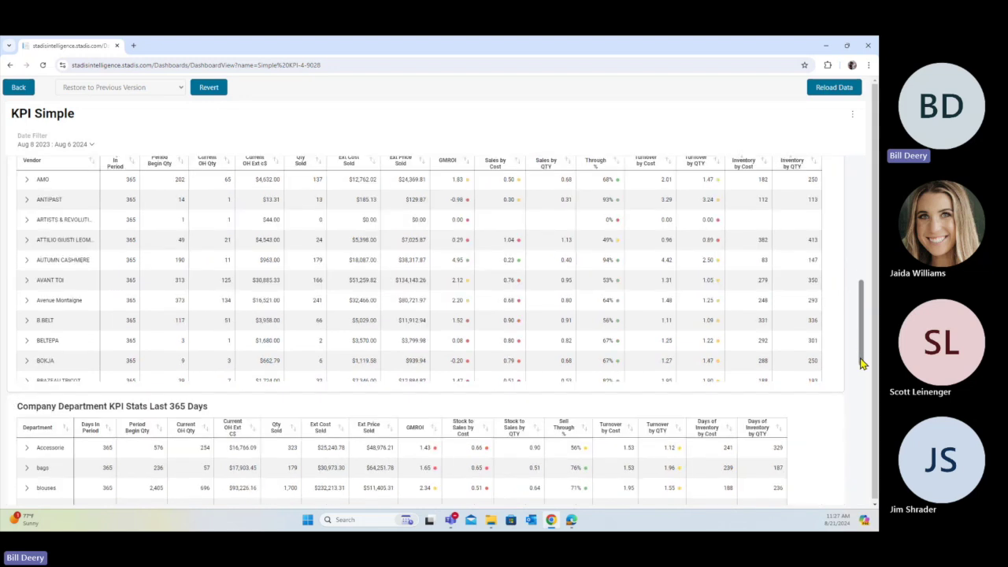
scroll(859, 344, "up", 1)
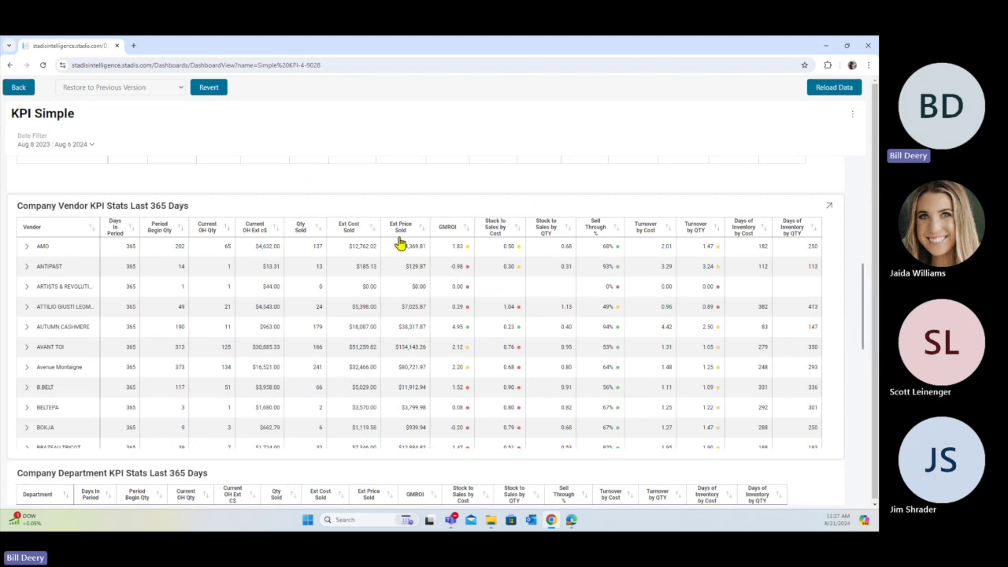
Step: Sort the Company Department KPI table by Stock to Sales by Cost, first ascending and finally descending
left_click_drag(863, 323, 867, 401)
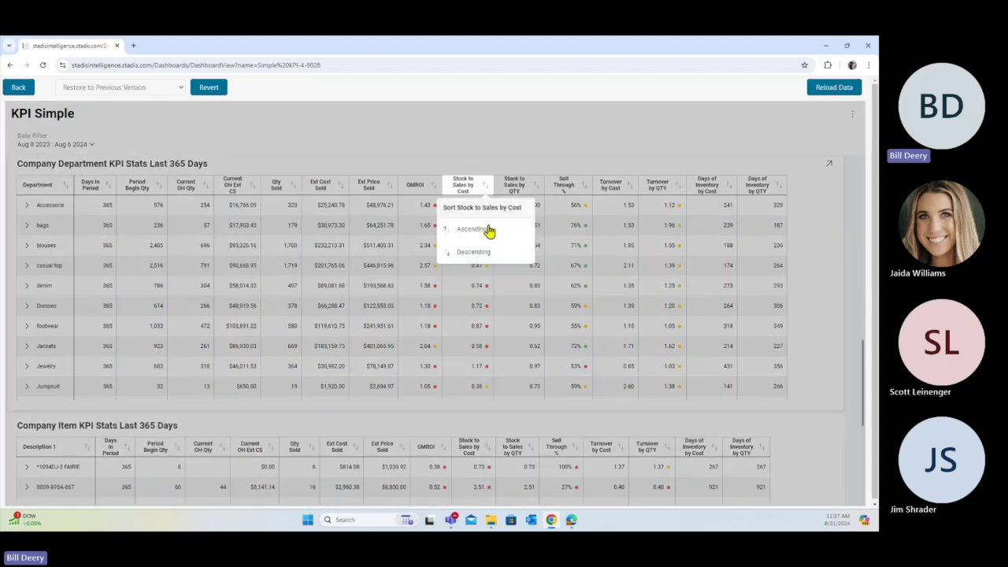
left_click(480, 190)
left_click(488, 230)
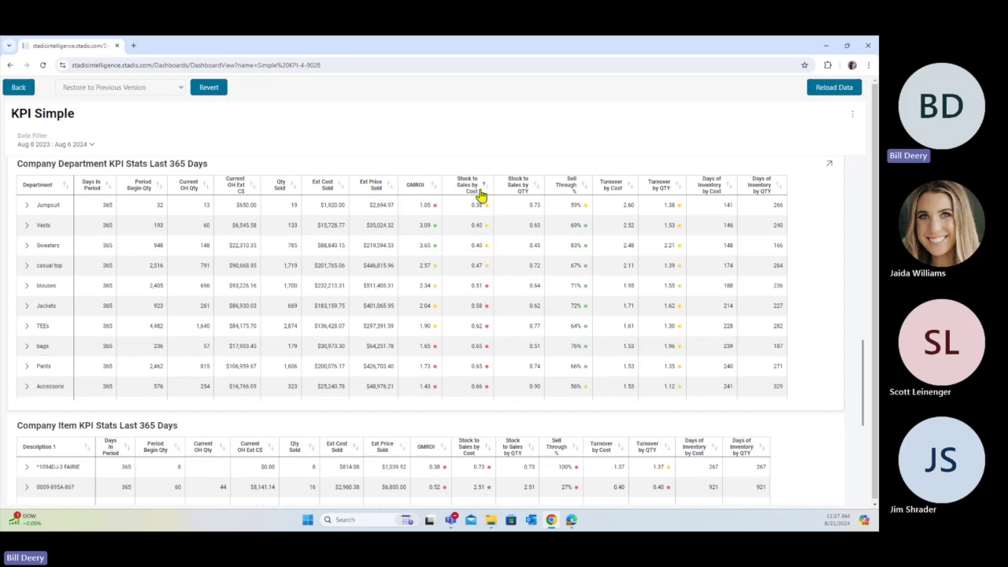
left_click(481, 190)
left_click(497, 253)
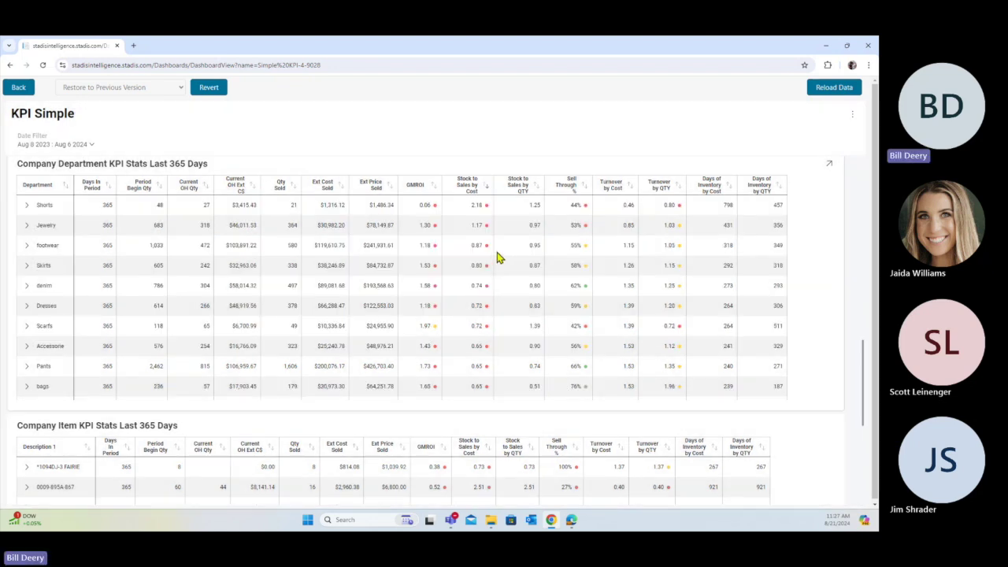
Step: Look through the sorted Company Department KPI table and the rest of the KPI Simple dashboard
scroll(497, 257, "up", 3)
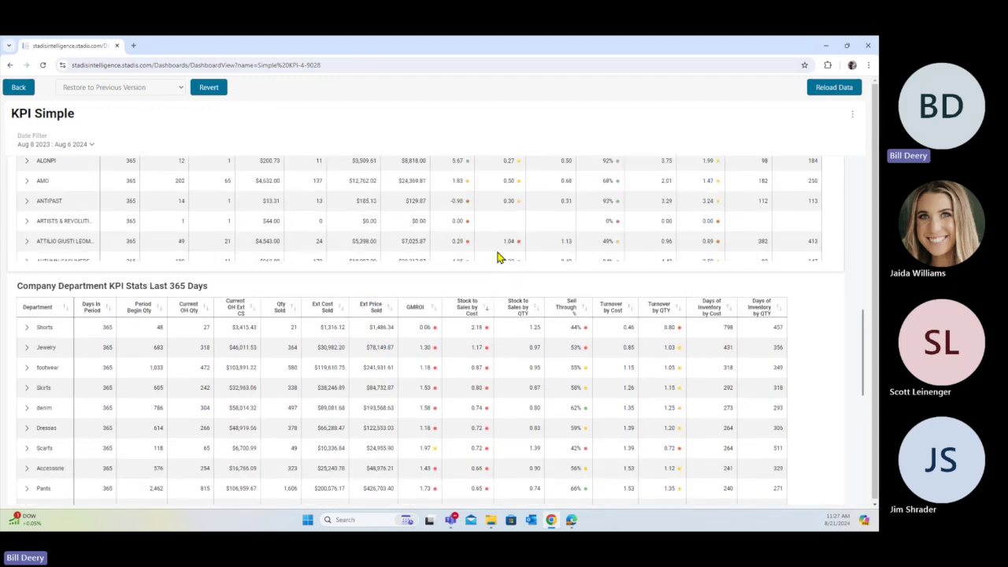
scroll(478, 322, "down", 2)
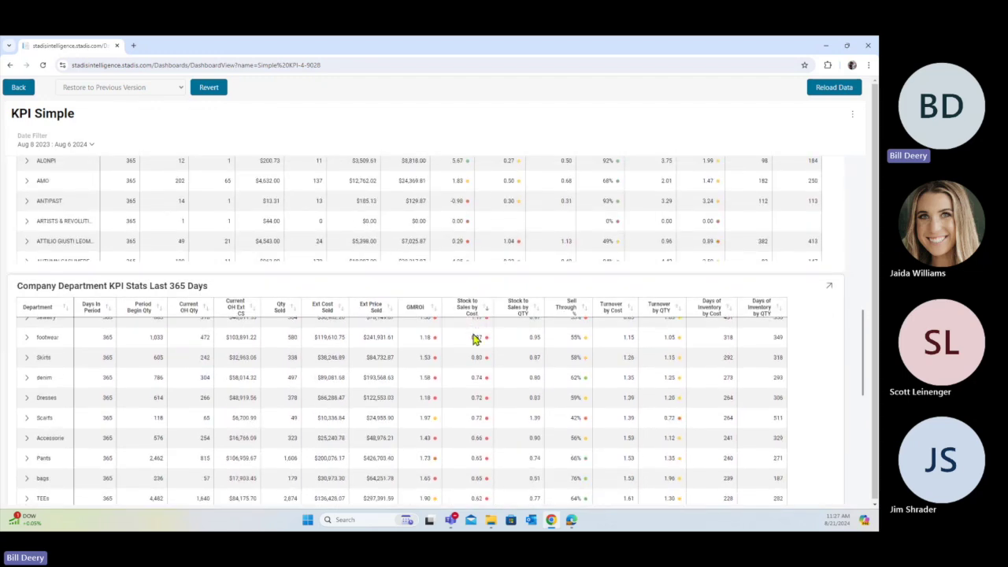
right_click(74, 331)
left_click(184, 349)
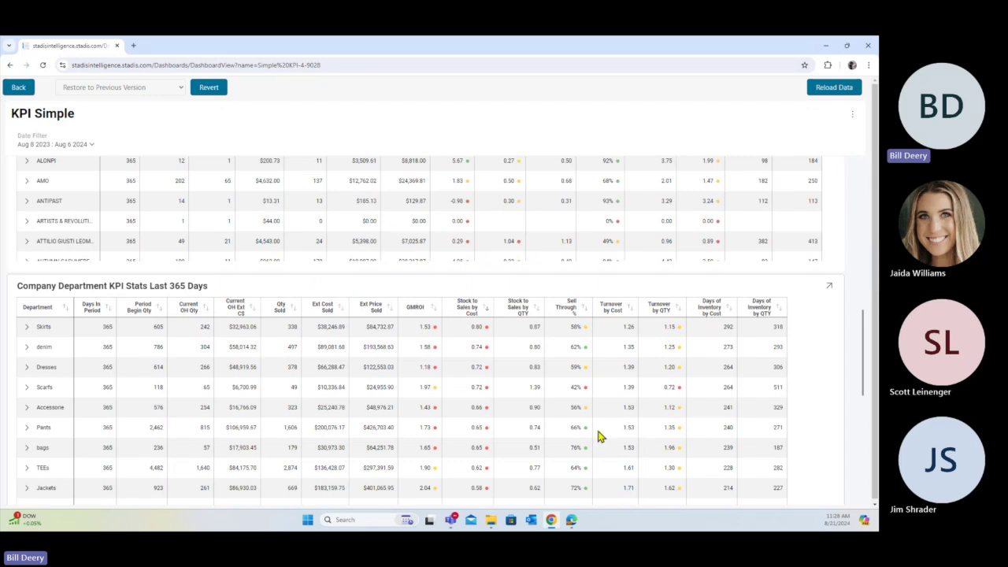
left_click_drag(864, 390, 863, 480)
Step: Return to the IMS Prism Demo dashboard list and look over the available dashboards
left_click(18, 86)
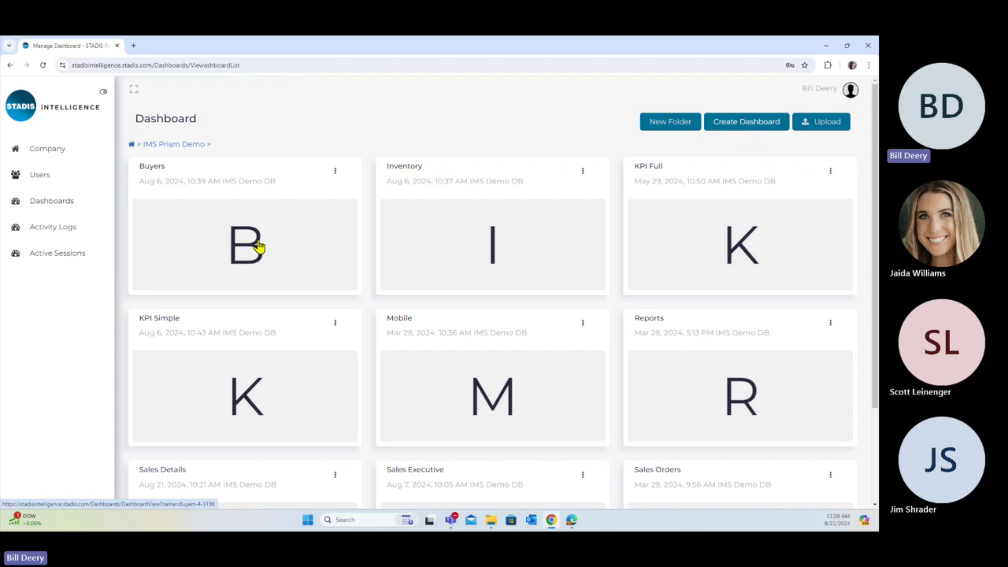
scroll(261, 251, "down", 2)
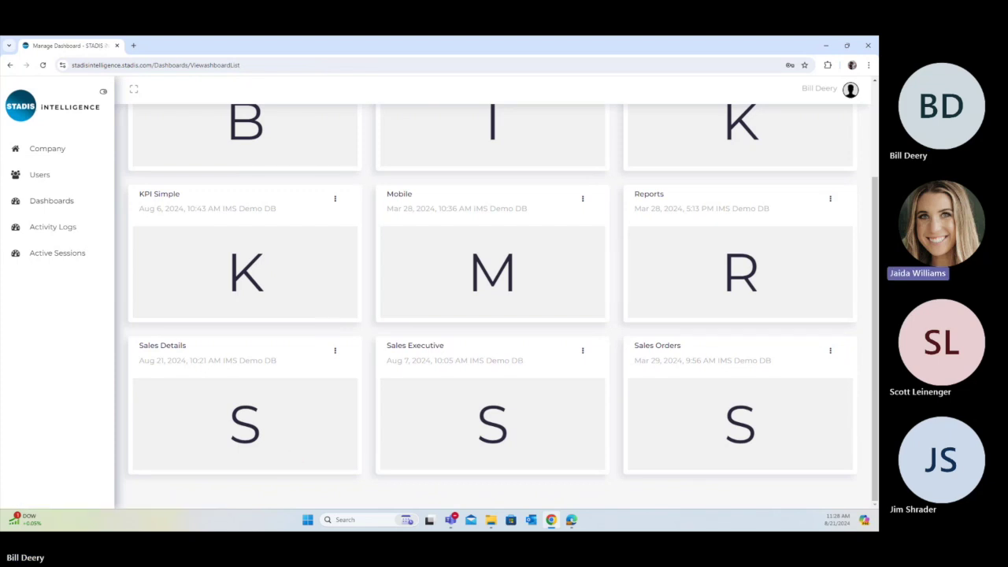
scroll(364, 344, "up", 3)
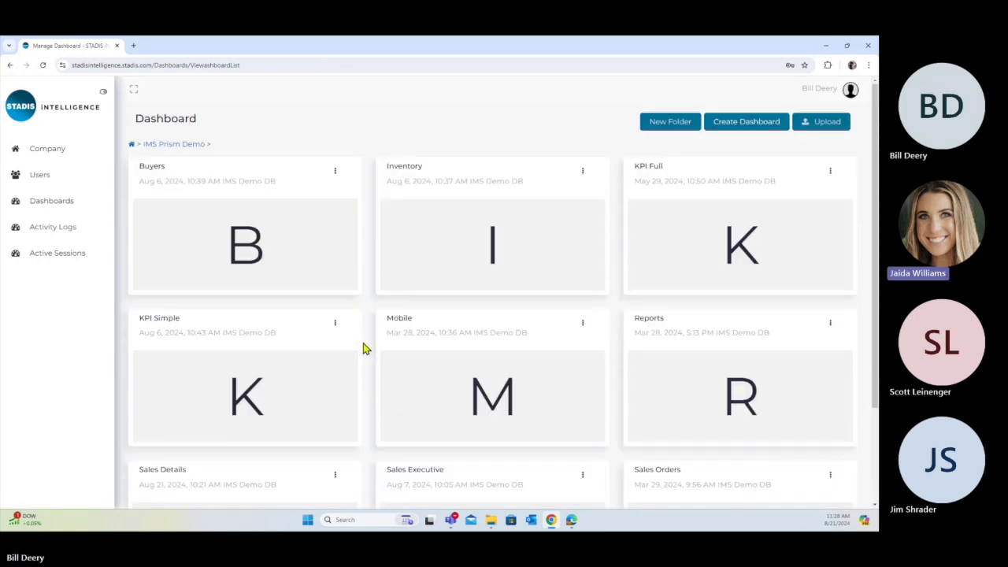